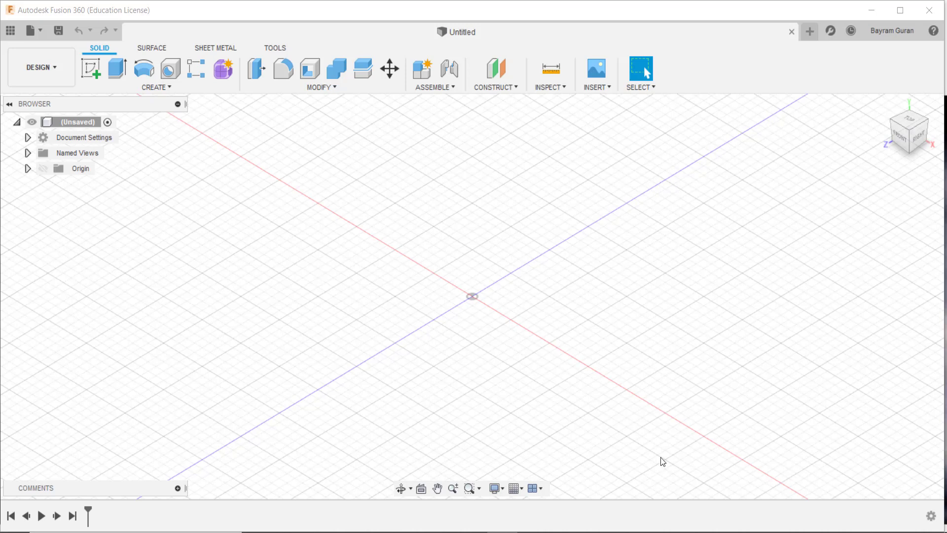
# - Open the MODIFY dropdown in the Solid toolbar of the empty new design
pyautogui.click(399, 87)
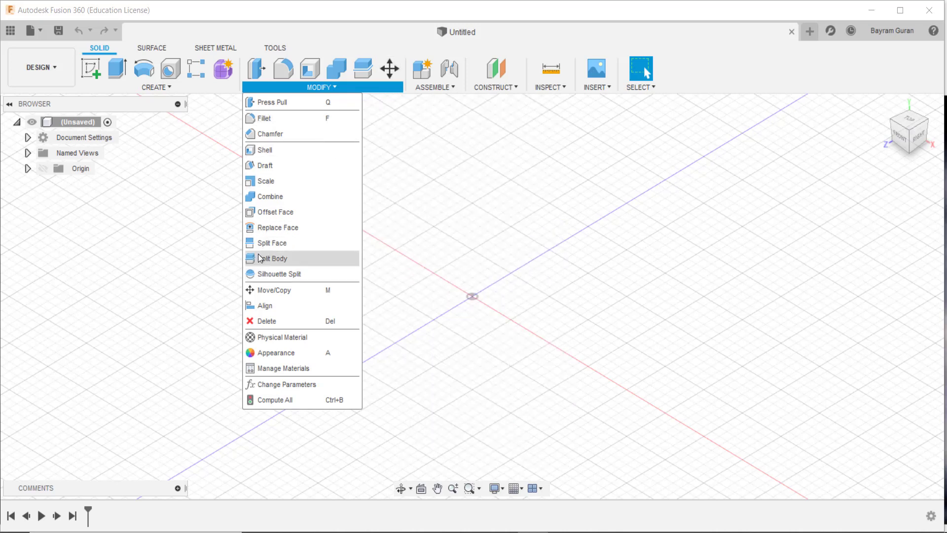
# - Start a Box from the CREATE menu and place its sketch on the bottom XZ origin plane
pyautogui.click(129, 87)
pyautogui.click(123, 85)
pyautogui.click(130, 88)
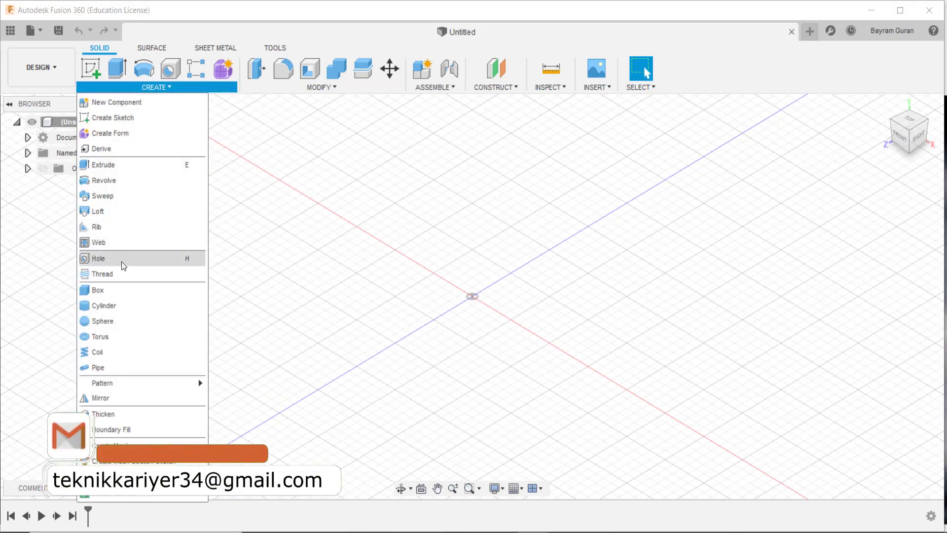
pyautogui.click(120, 294)
pyautogui.click(487, 331)
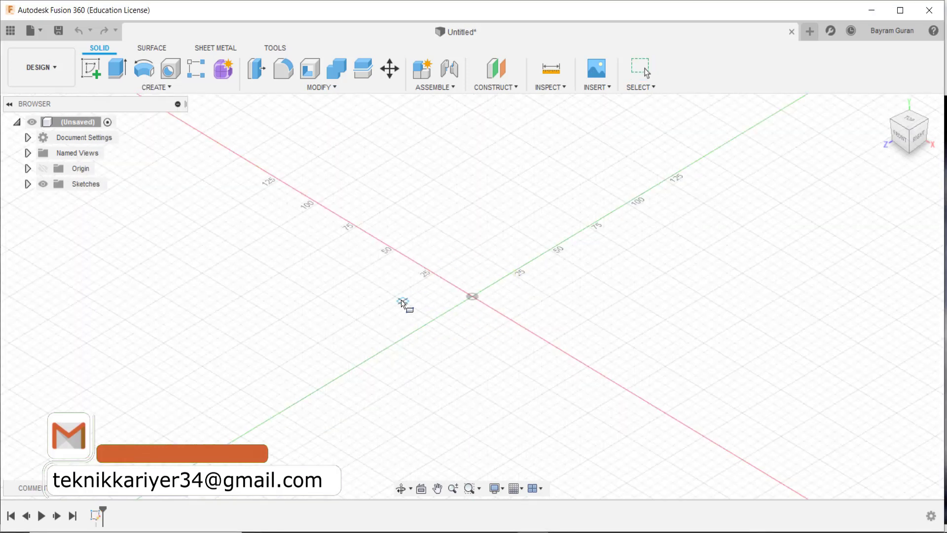
# - Draw a 30 × 40 mm base rectangle at the origin and extrude the box about 50 mm tall
pyautogui.click(419, 310)
pyautogui.click(524, 309)
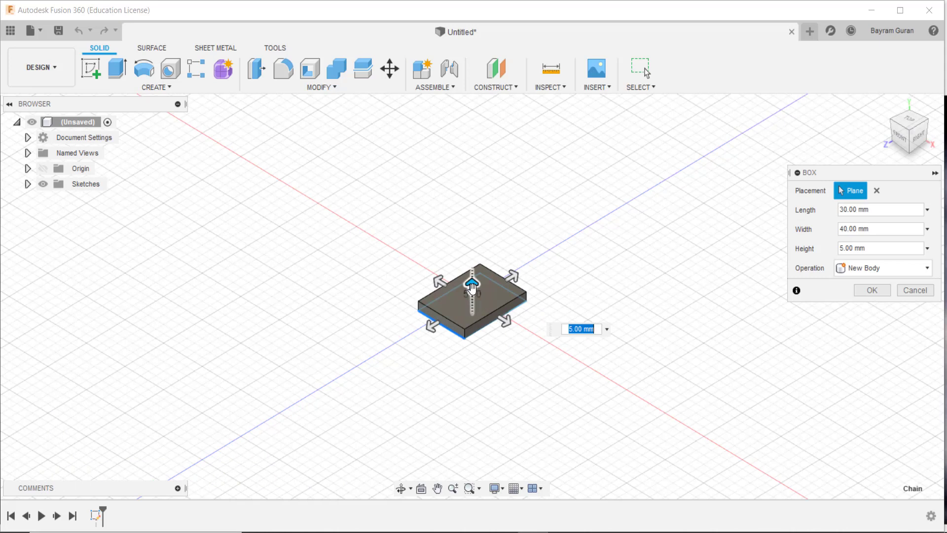
pyautogui.moveTo(472, 288); pyautogui.dragTo(470, 205)
pyautogui.press('Return')
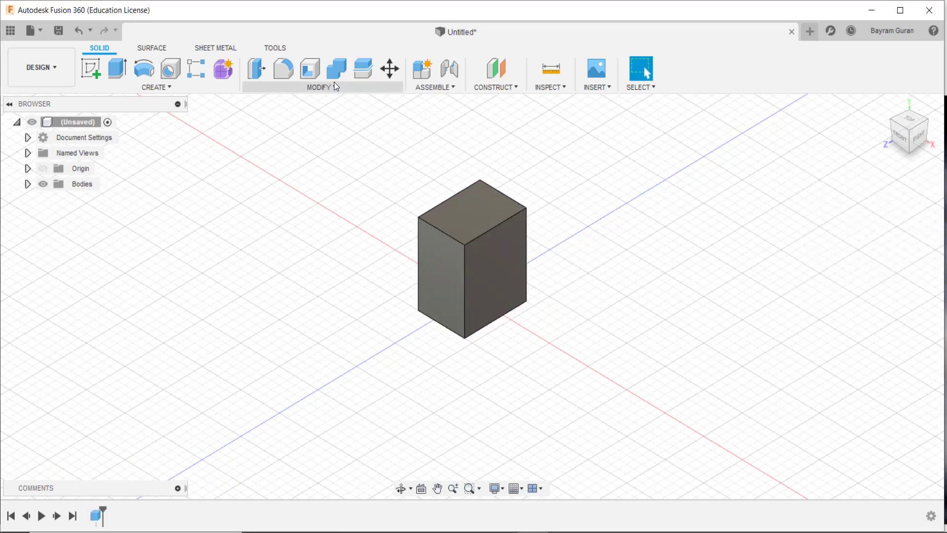
pyautogui.click(386, 72)
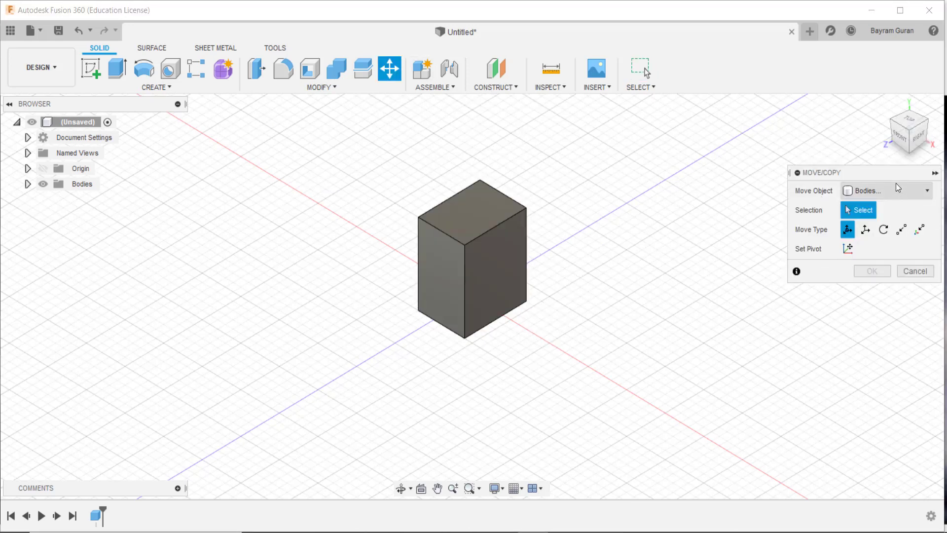
# - Move the Move/Copy dialog aside and select the tall box as the body to move
pyautogui.moveTo(894, 176); pyautogui.dragTo(705, 166)
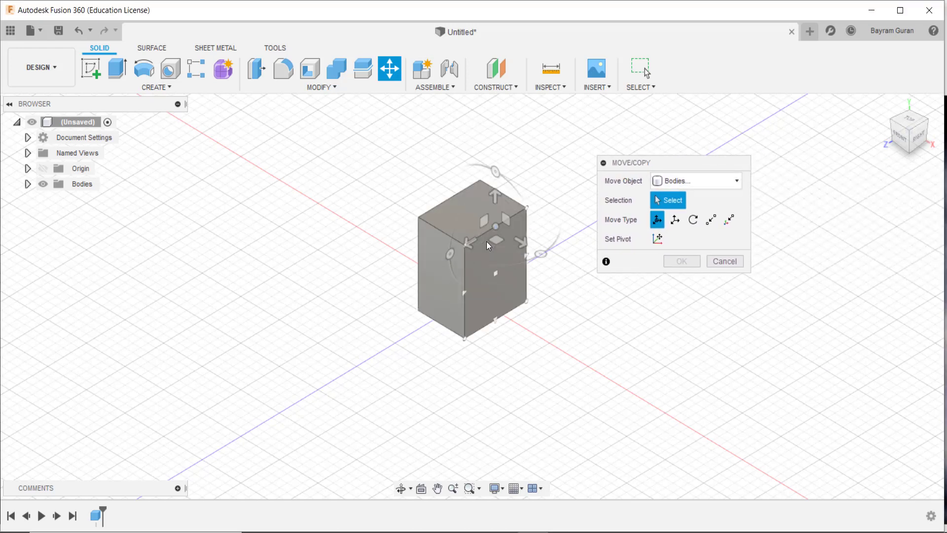
pyautogui.click(486, 242)
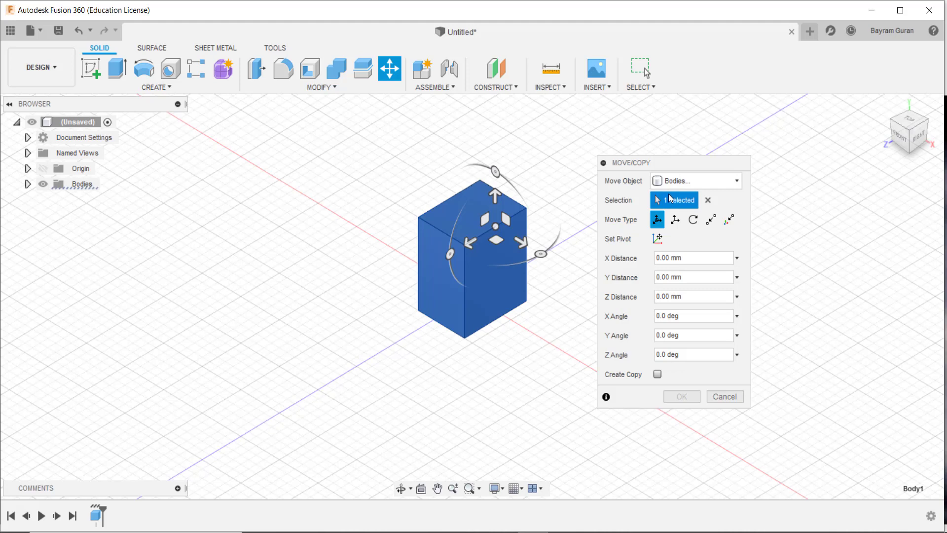
# - Review the Move Object type list, keep Bodies, and cancel Move/Copy with the box unmoved
pyautogui.click(698, 182)
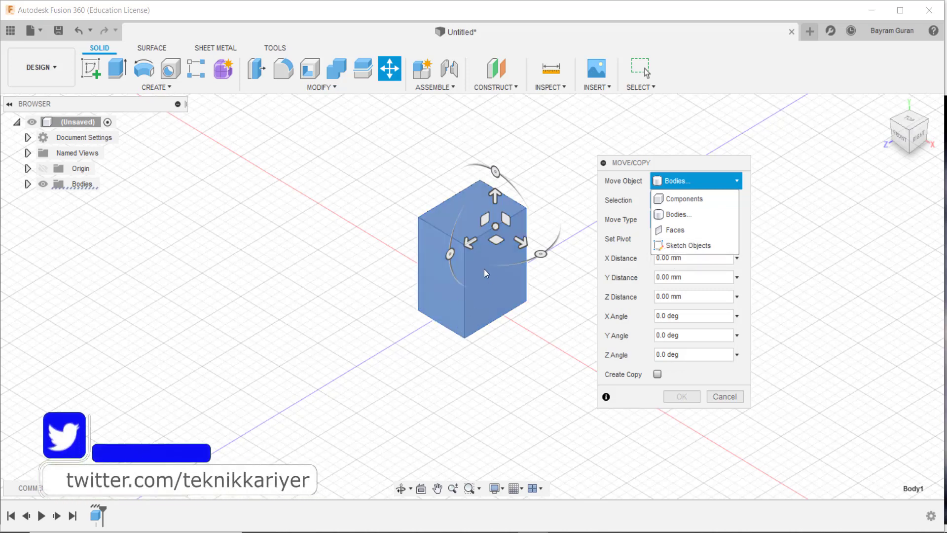
pyautogui.click(451, 306)
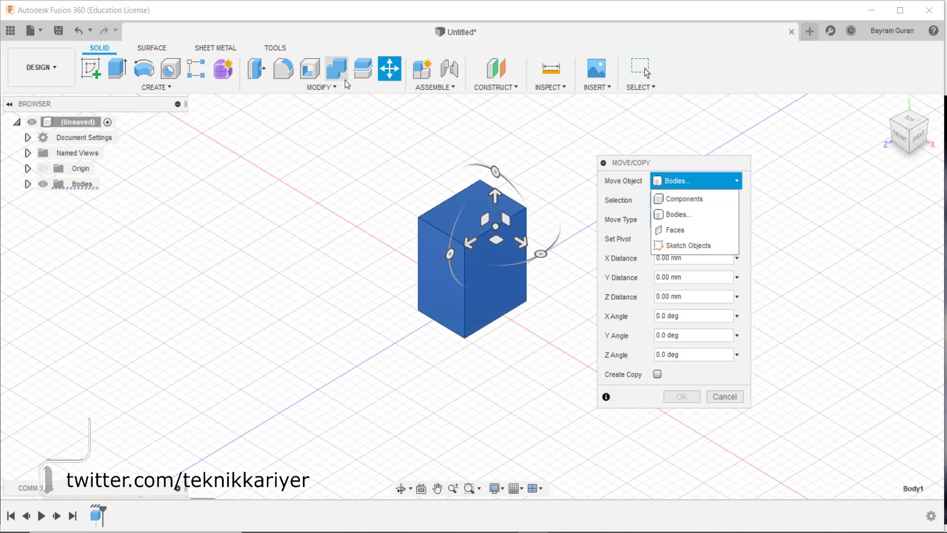
pyautogui.click(505, 309)
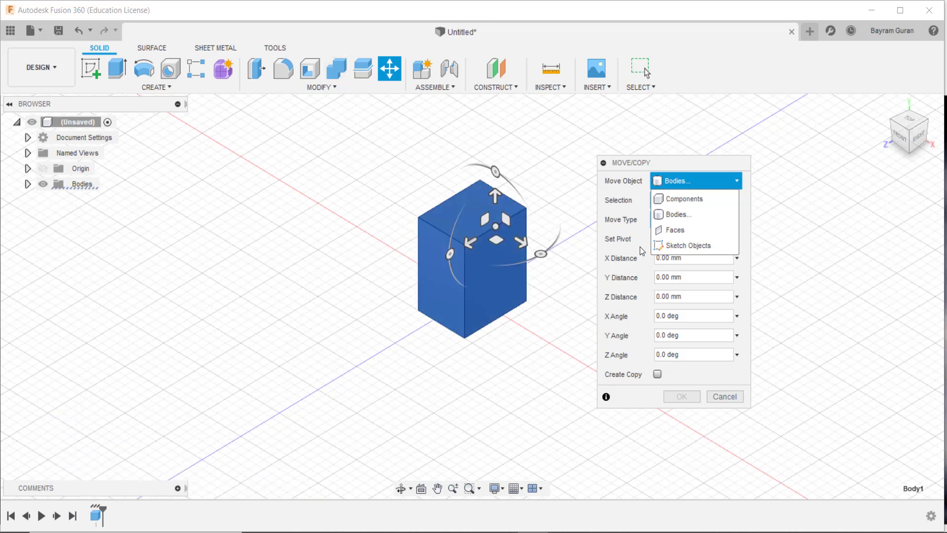
pyautogui.click(656, 164)
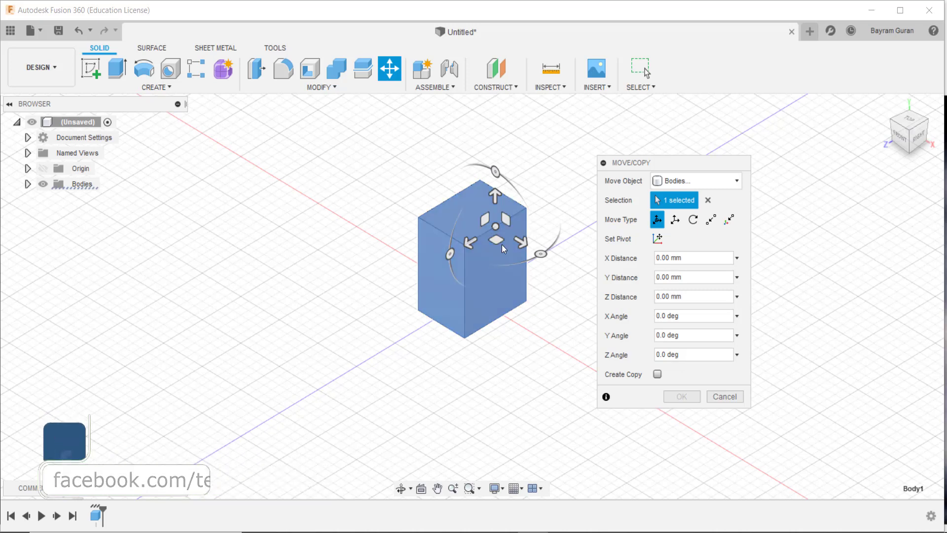
pyautogui.click(480, 227)
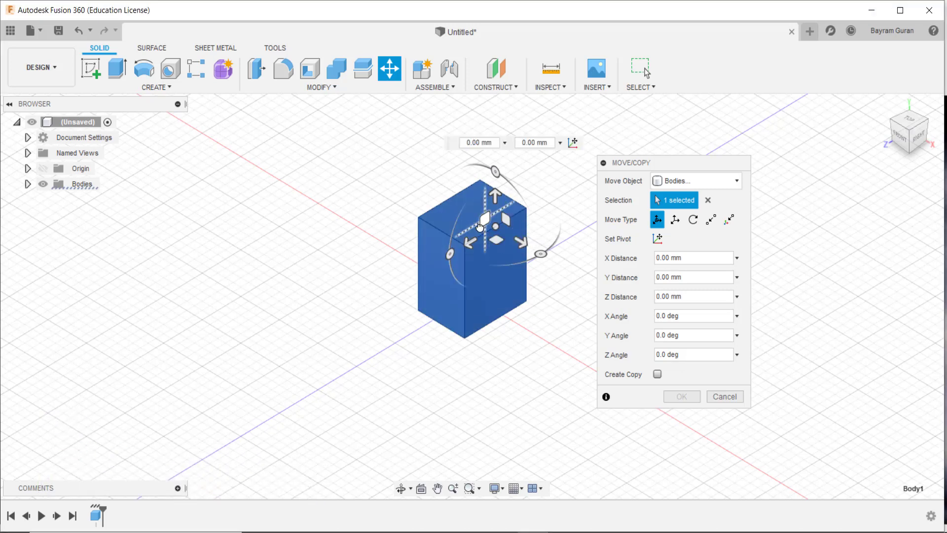
pyautogui.press('Escape')
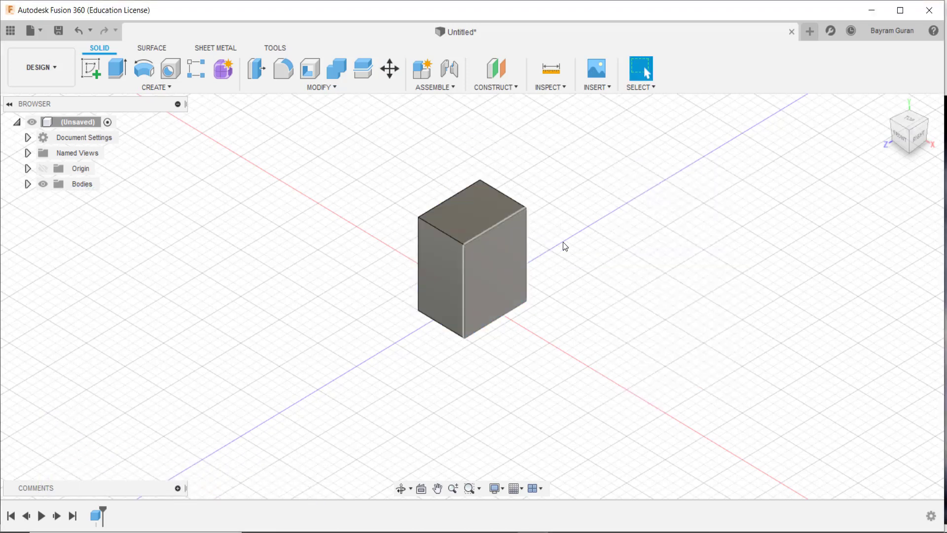
pyautogui.click(491, 248)
# - Move the box with an X Distance of 10 mm, then orbit to inspect it
pyautogui.click(673, 218)
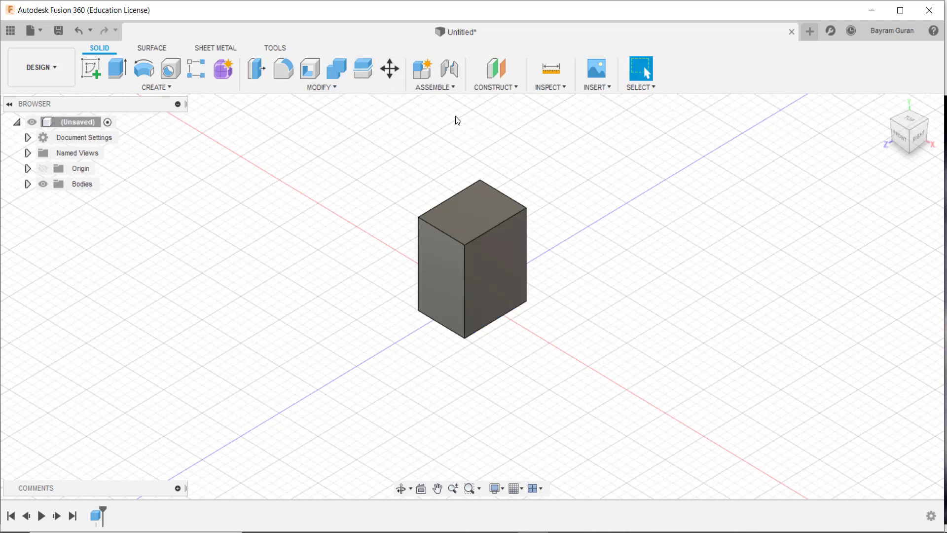
pyautogui.click(389, 68)
pyautogui.click(494, 244)
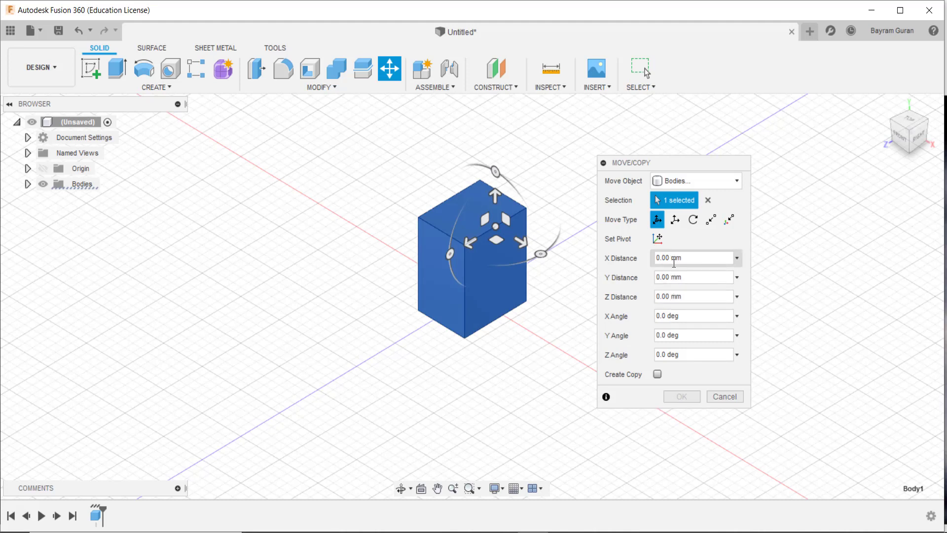
pyautogui.doubleClick(689, 262)
pyautogui.tripleClick(691, 261)
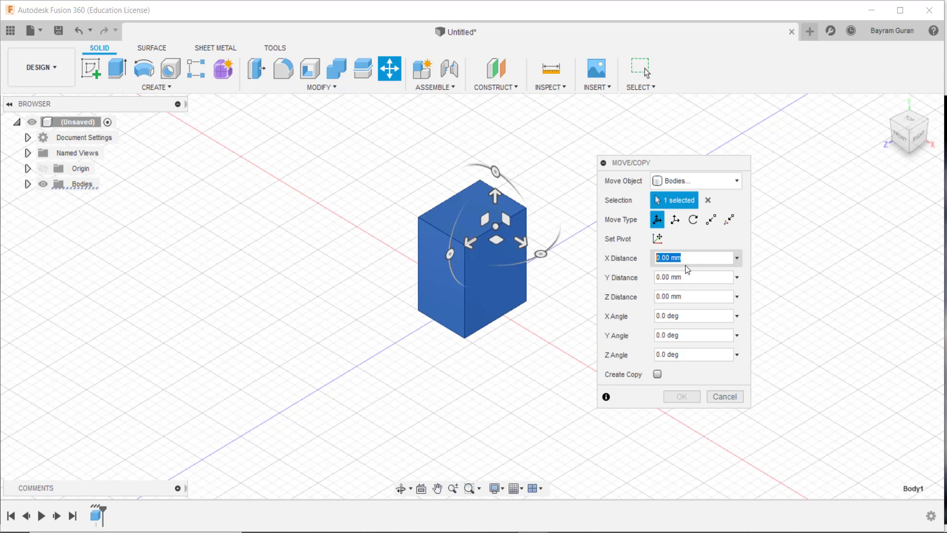
pyautogui.write('10')
pyautogui.press('Return')
pyautogui.moveTo(528, 218); pyautogui.dragTo(536, 305, button='middle')
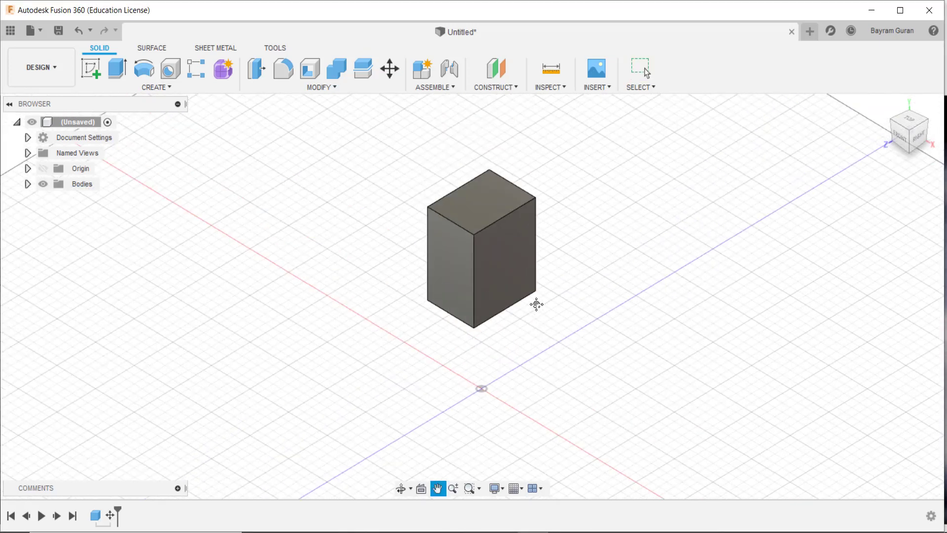
pyautogui.moveTo(622, 348)
pyautogui.keyDown('shift'); pyautogui.mouseDown(button='middle')
pyautogui.moveTo(584, 287)
pyautogui.moveTo(628, 338)
pyautogui.mouseUp(button='middle'); pyautogui.keyUp('shift')
pyautogui.keyDown('shift'); pyautogui.moveTo(536, 265); pyautogui.dragTo(592, 216, button='middle'); pyautogui.keyUp('shift')
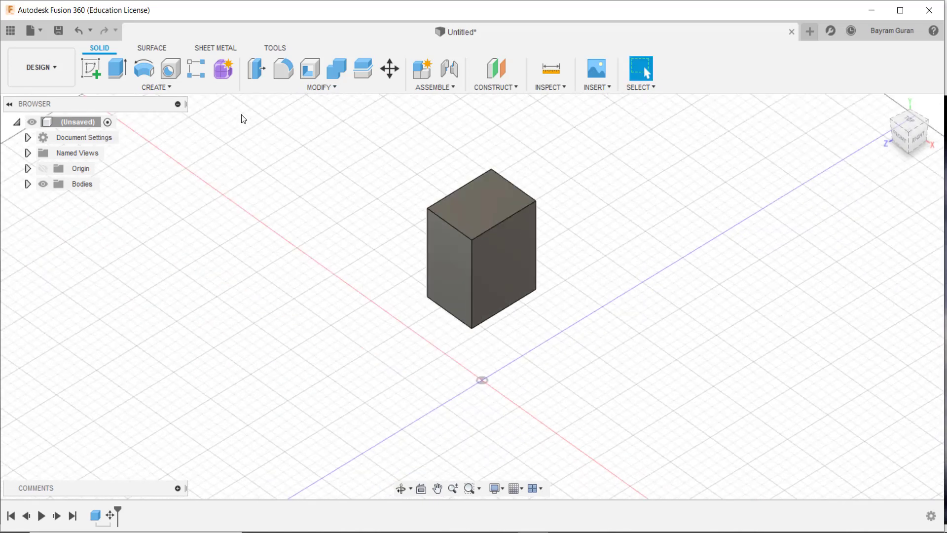
# - Reselect the box in Move/Copy, switch to Translate, and drag it −5 mm along X
pyautogui.click(389, 69)
pyautogui.click(468, 234)
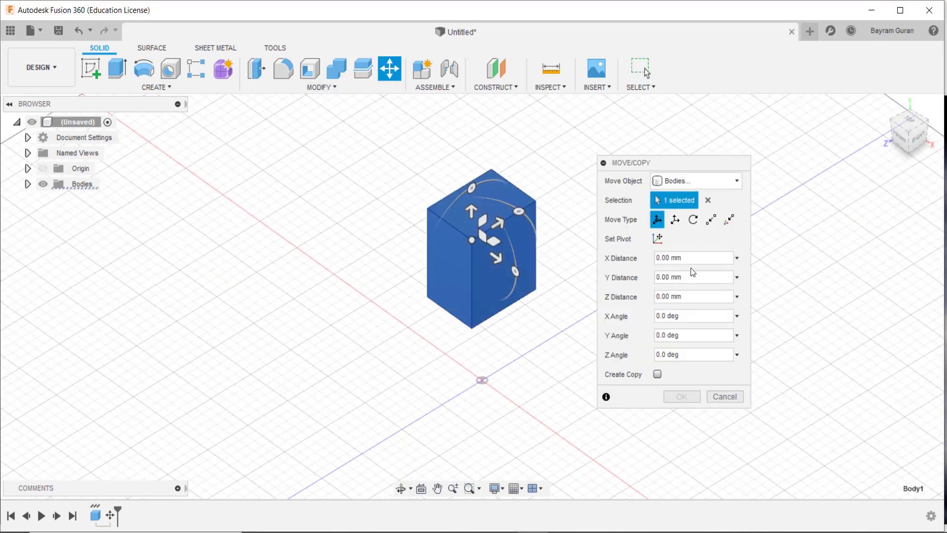
pyautogui.moveTo(609, 307); pyautogui.dragTo(581, 347, button='middle')
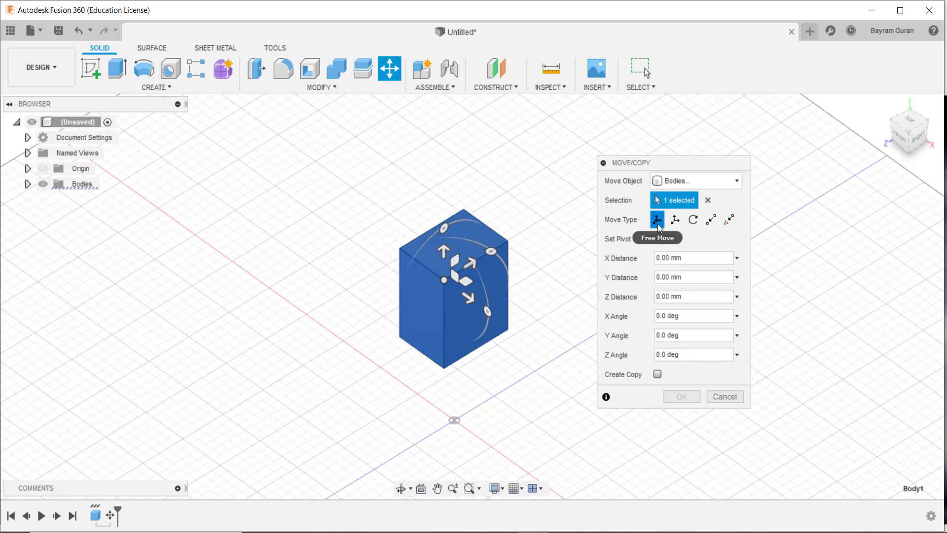
pyautogui.click(449, 318)
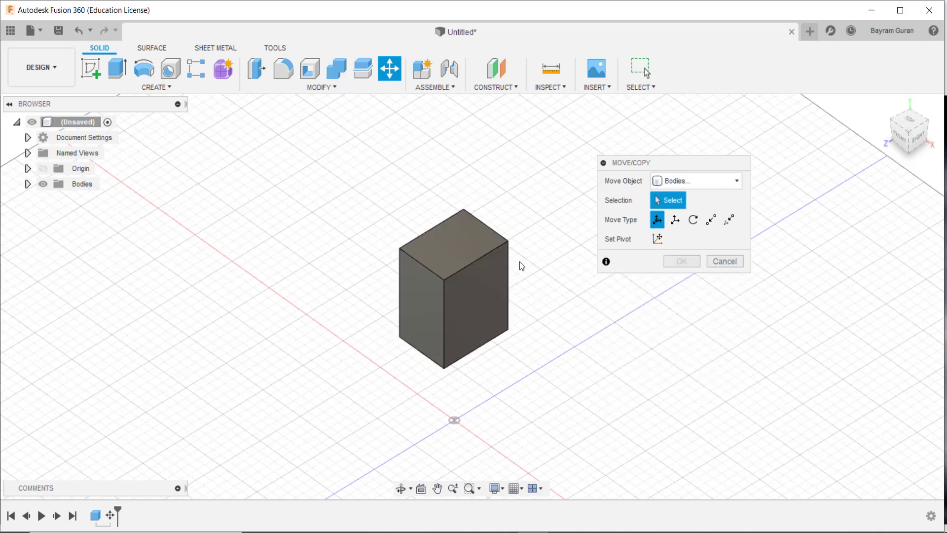
pyautogui.click(455, 299)
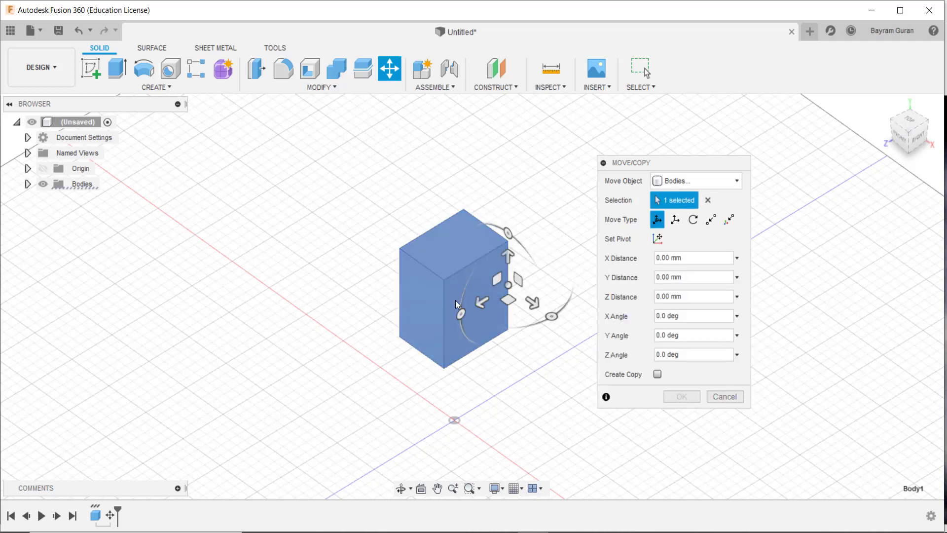
pyautogui.click(675, 220)
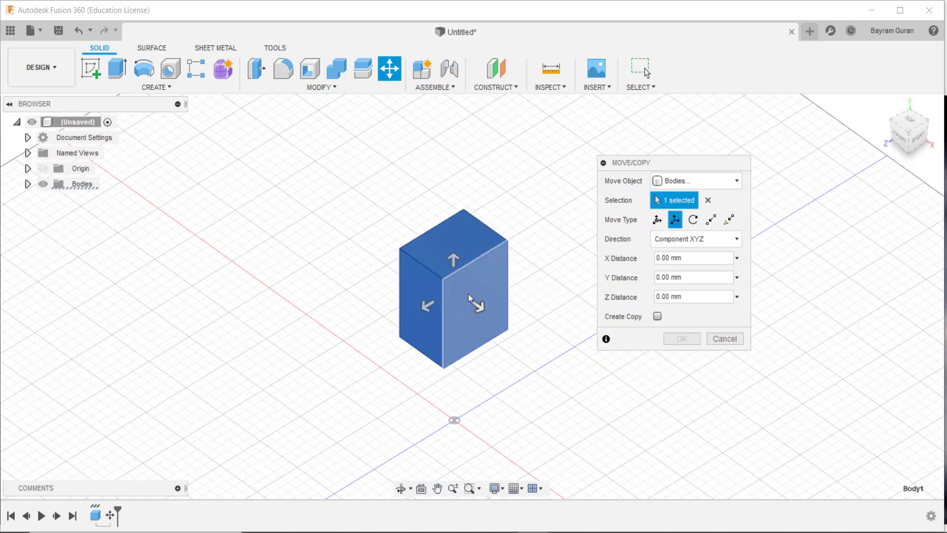
pyautogui.moveTo(479, 307)
pyautogui.mouseDown()
pyautogui.moveTo(547, 341)
pyautogui.moveTo(389, 247)
pyautogui.moveTo(465, 316)
pyautogui.moveTo(471, 300)
pyautogui.mouseUp()
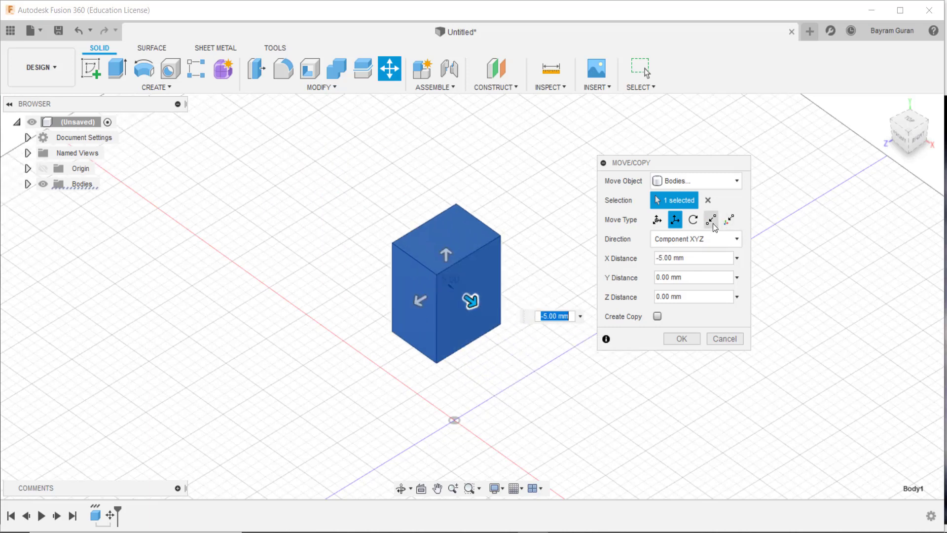
pyautogui.click(693, 219)
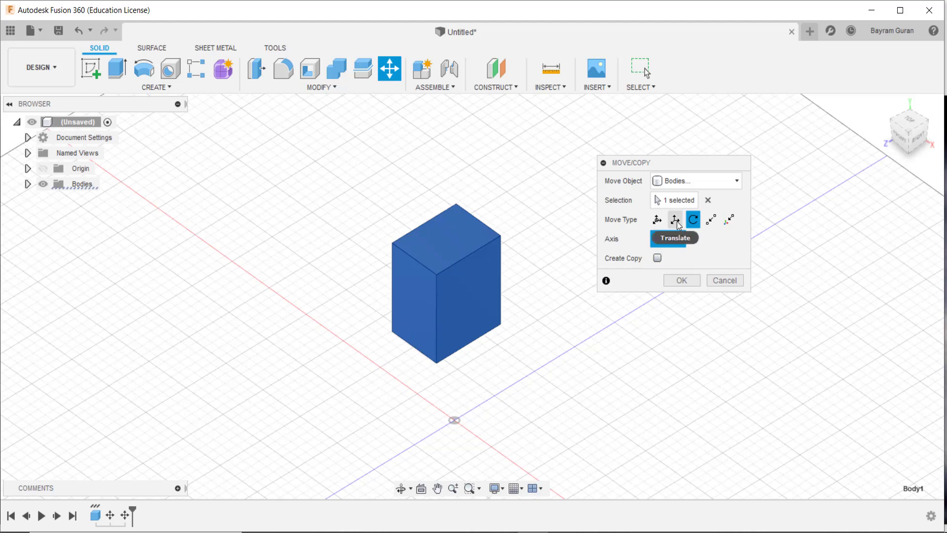
pyautogui.click(436, 283)
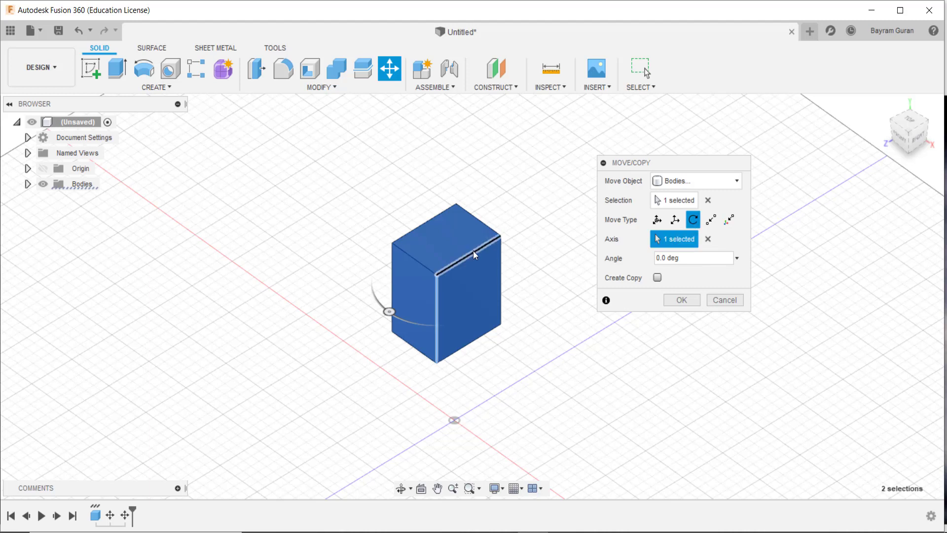
pyautogui.click(499, 238)
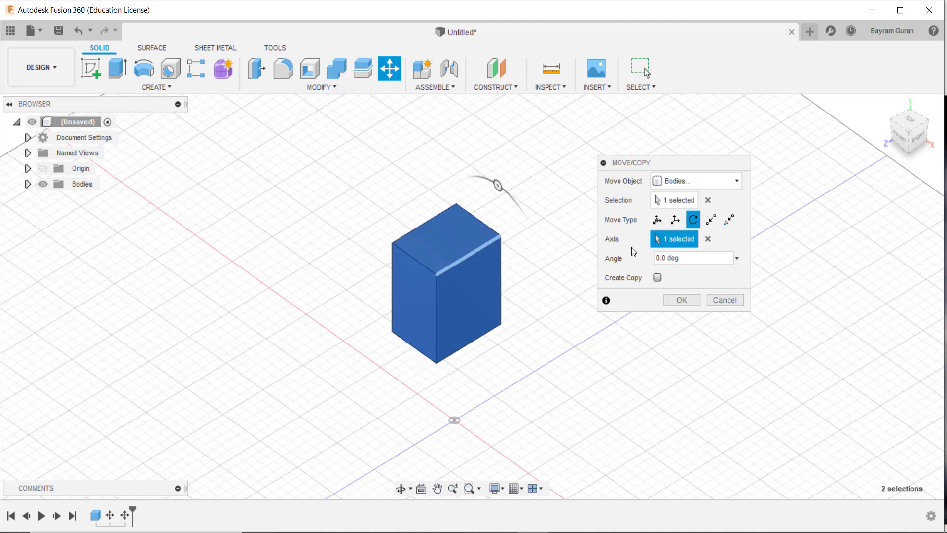
pyautogui.click(676, 221)
pyautogui.click(697, 220)
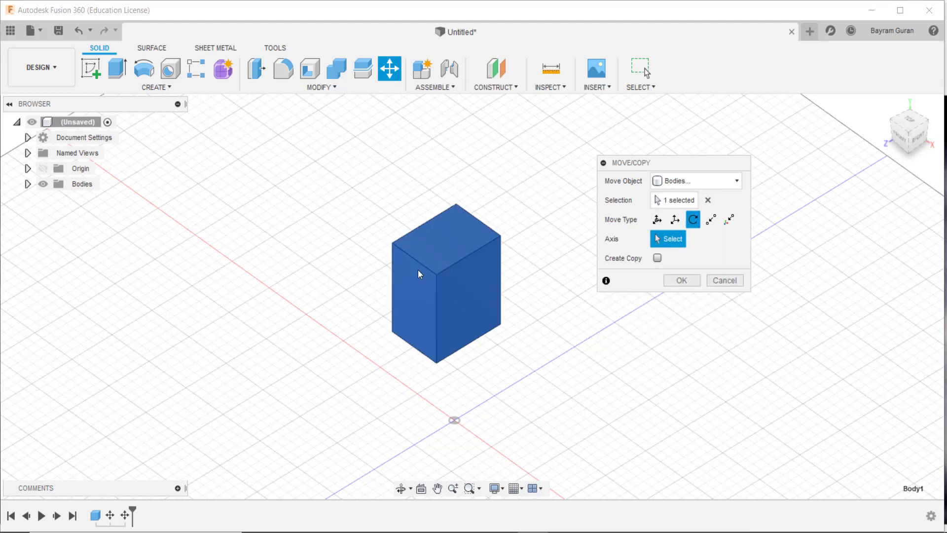
pyautogui.click(445, 267)
pyautogui.moveTo(445, 228); pyautogui.dragTo(431, 212)
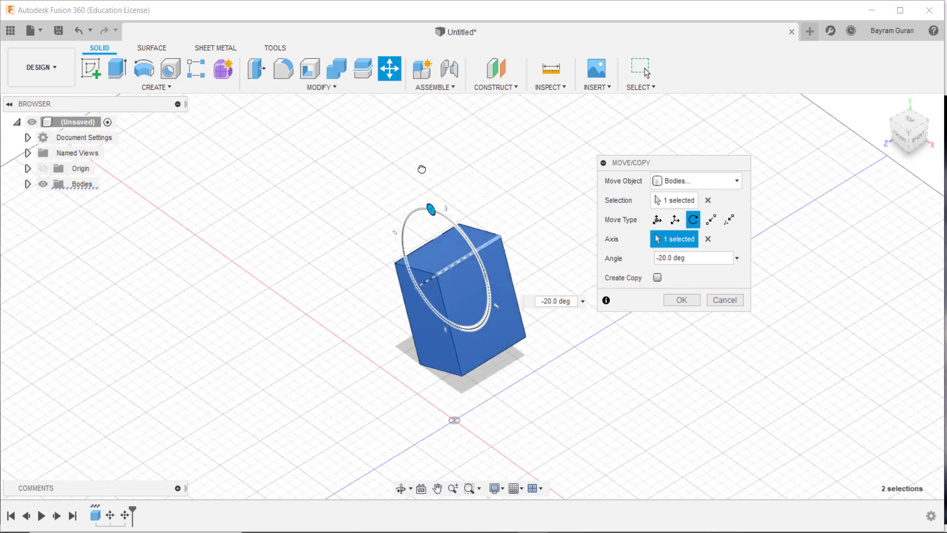
pyautogui.moveTo(701, 258); pyautogui.dragTo(610, 250)
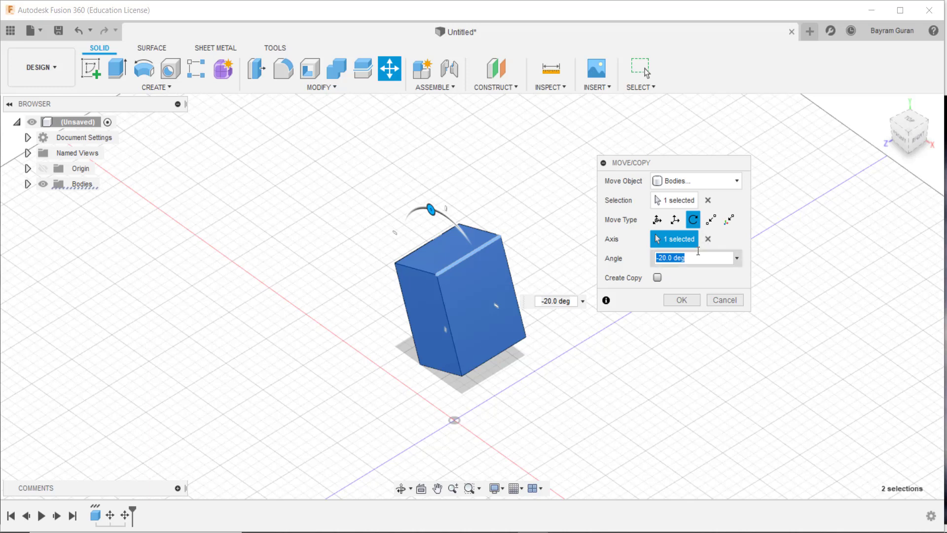
pyautogui.write('45')
pyautogui.press('Return')
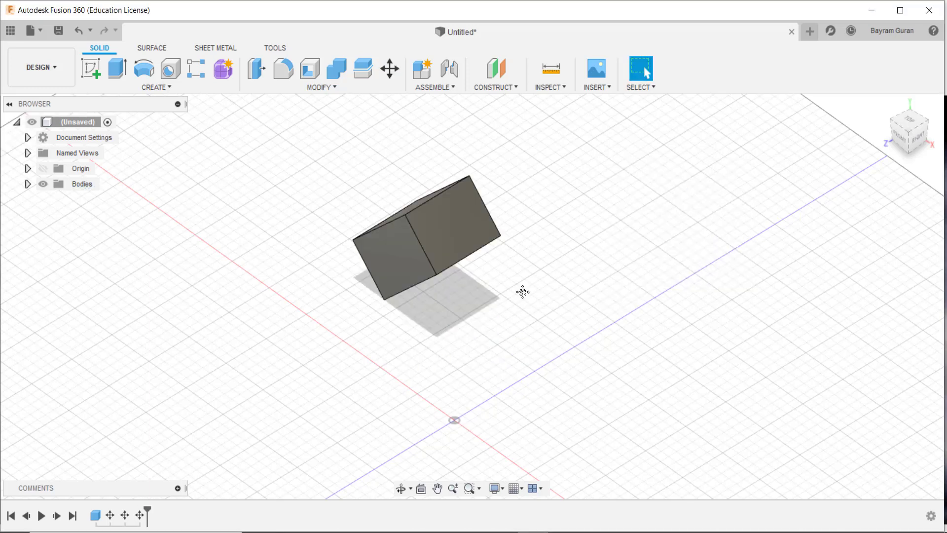
pyautogui.moveTo(522, 290); pyautogui.dragTo(521, 334, button='middle')
pyautogui.hotkey('ctrl', 'z')
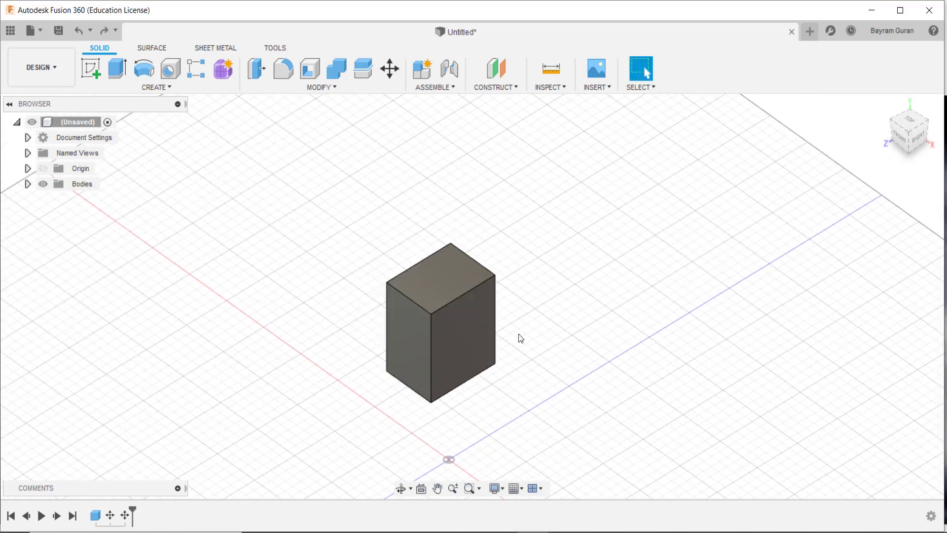
# - Make a Free Move copy of the block with Create Copy, placed 95 mm along Z
pyautogui.click(390, 69)
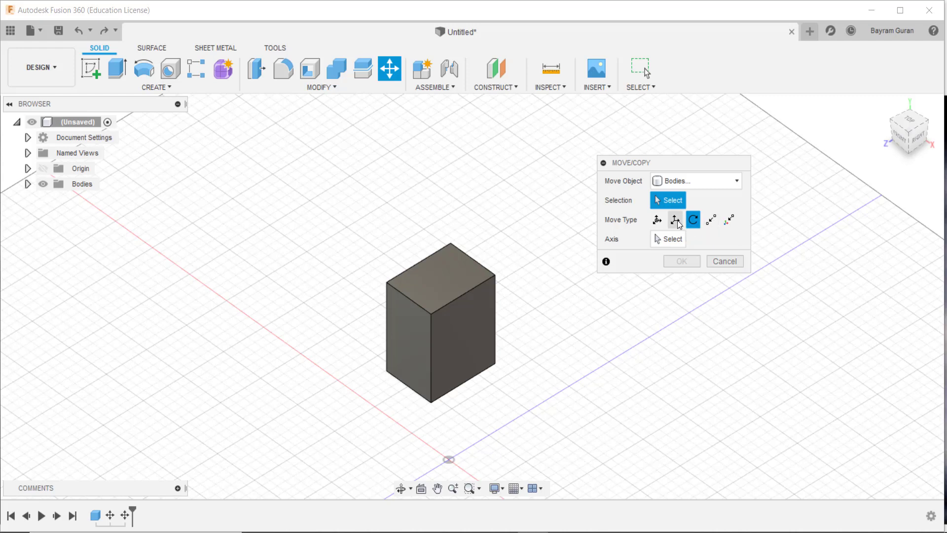
pyautogui.click(657, 221)
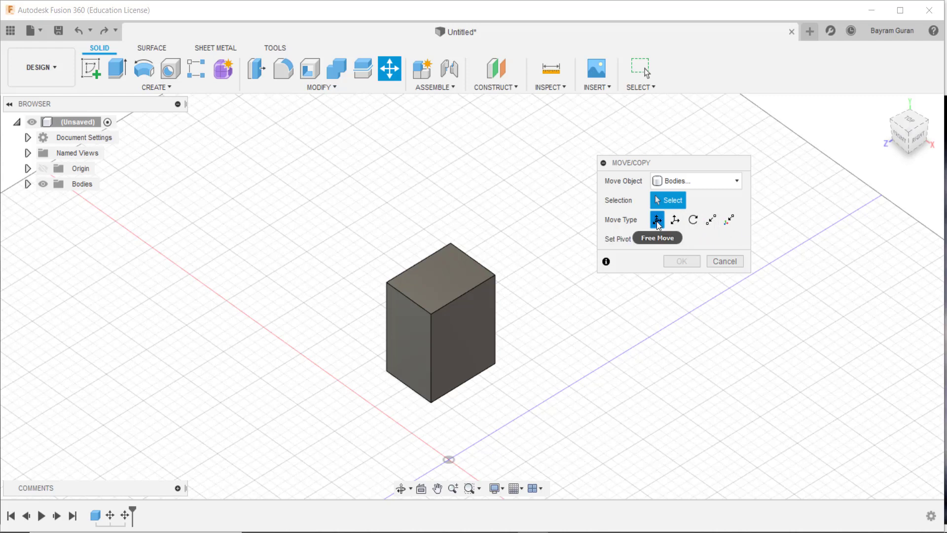
pyautogui.click(461, 306)
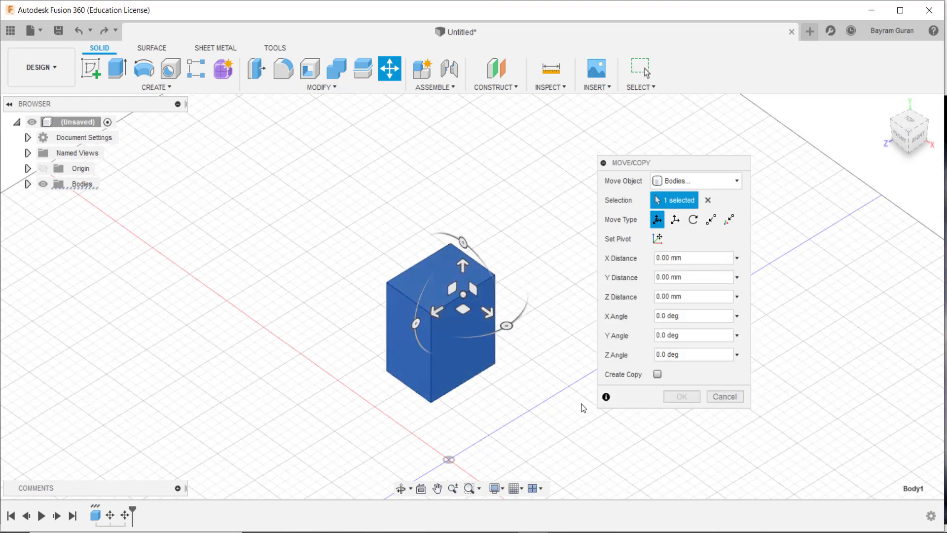
pyautogui.click(657, 374)
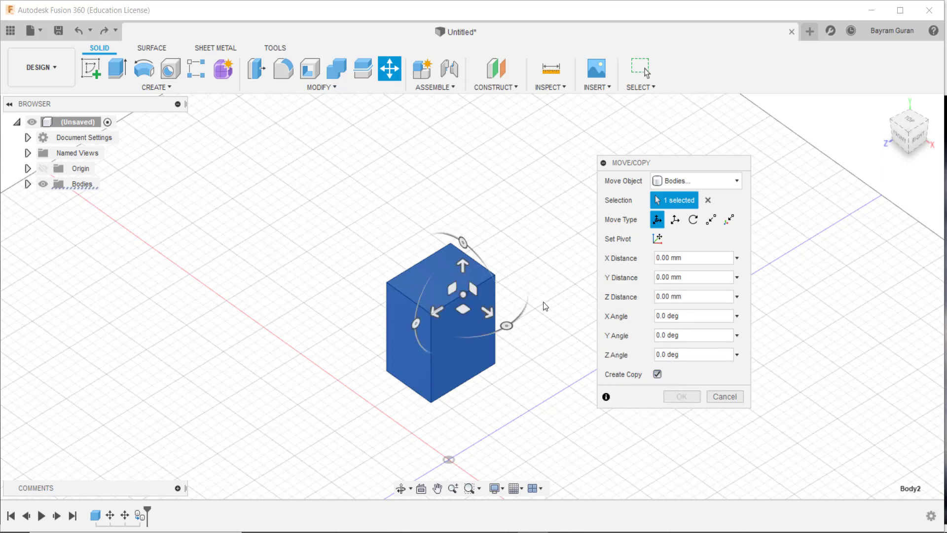
pyautogui.moveTo(500, 307); pyautogui.dragTo(413, 319, button='middle')
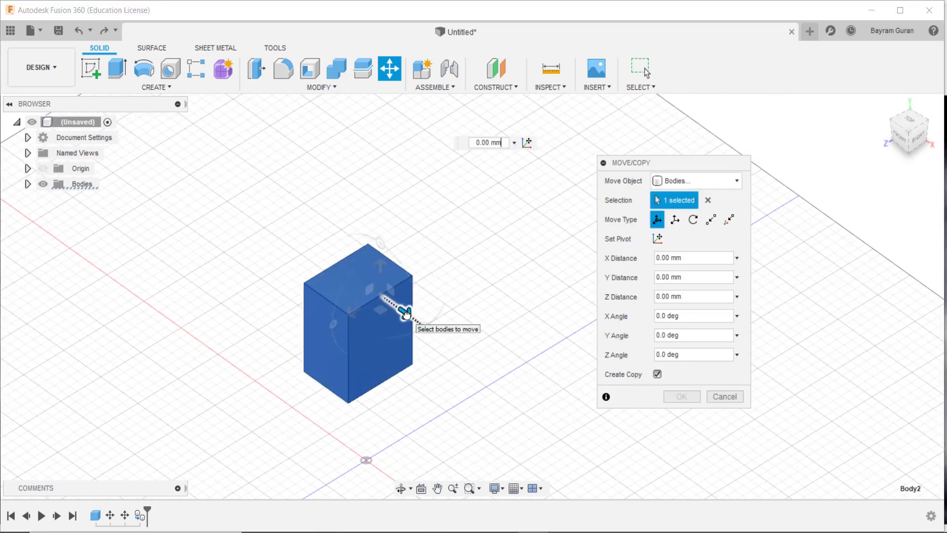
pyautogui.moveTo(405, 311); pyautogui.dragTo(563, 390)
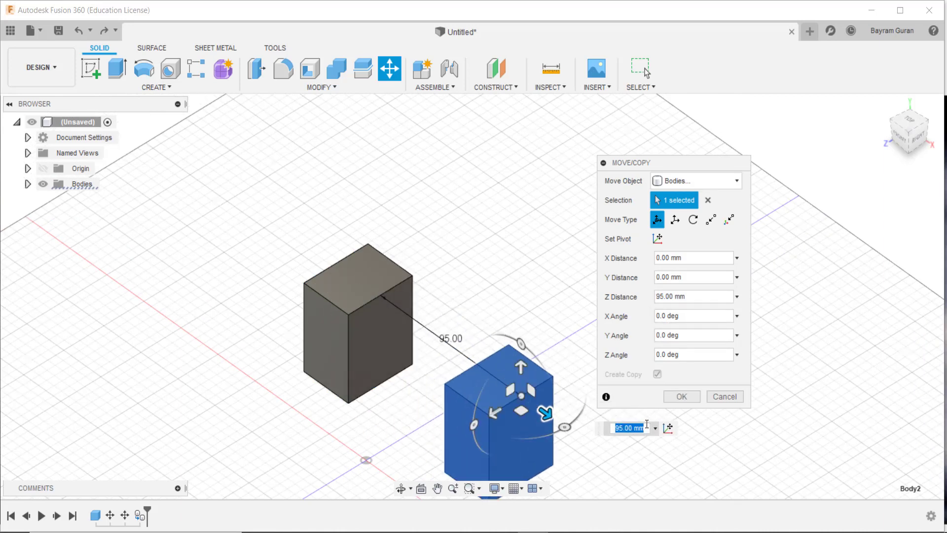
pyautogui.click(689, 397)
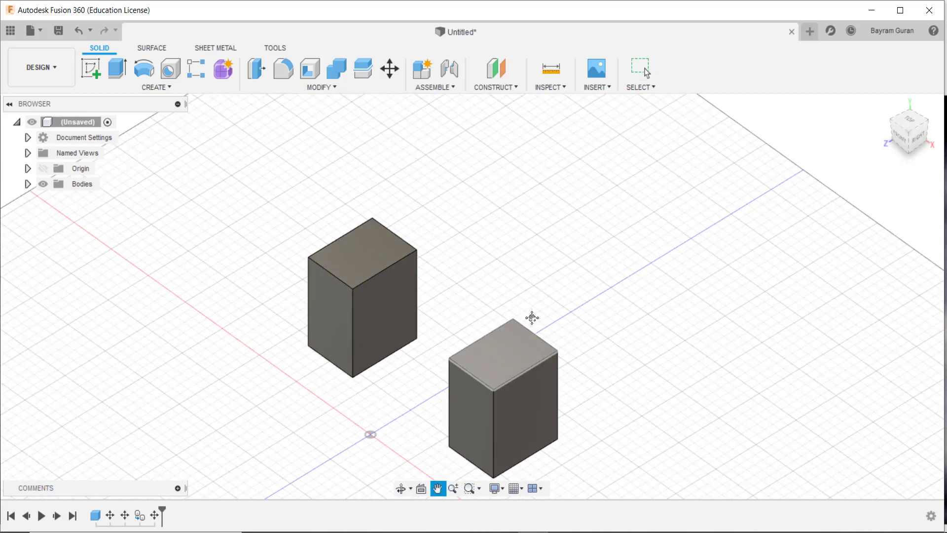
# - Select only the copied block in Move/Copy and choose the Point to Point move type
pyautogui.click(390, 69)
pyautogui.click(388, 218)
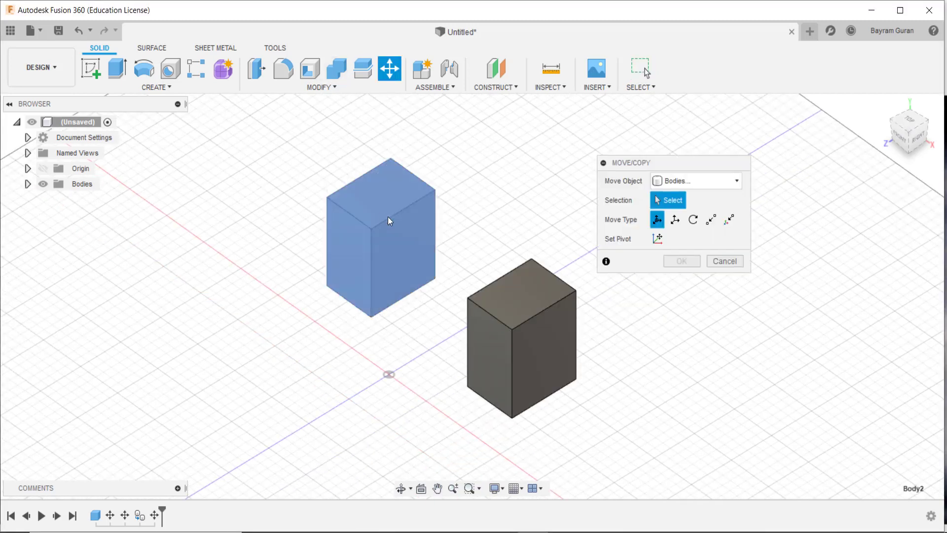
pyautogui.click(521, 296)
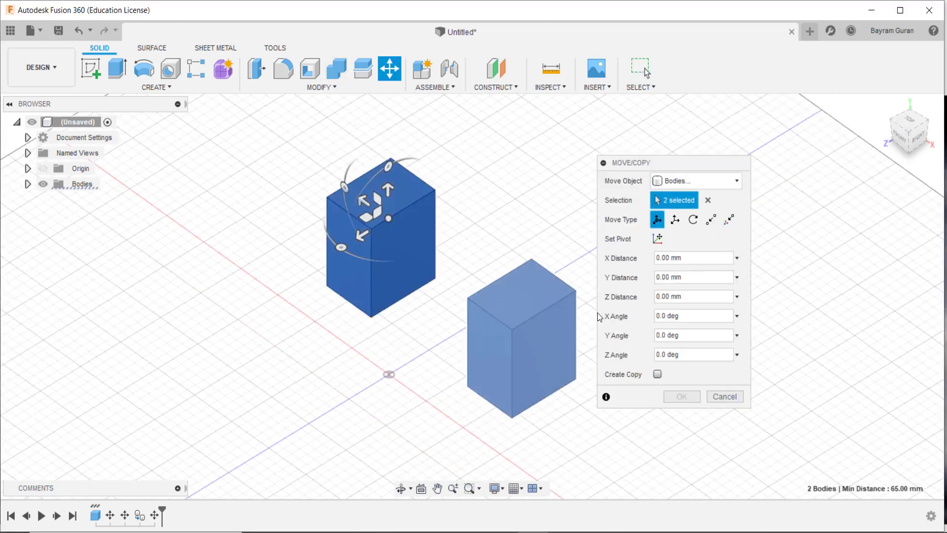
pyautogui.click(708, 200)
pyautogui.click(523, 321)
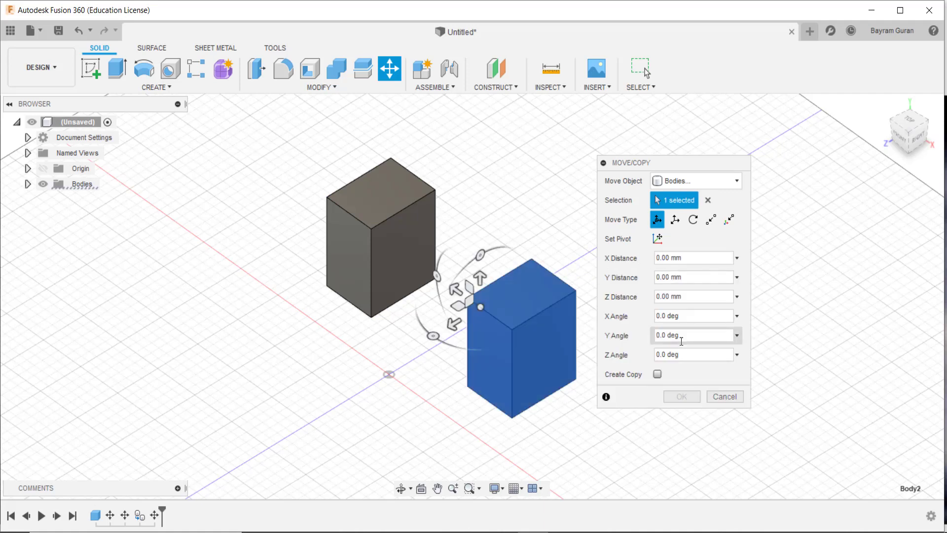
pyautogui.click(711, 220)
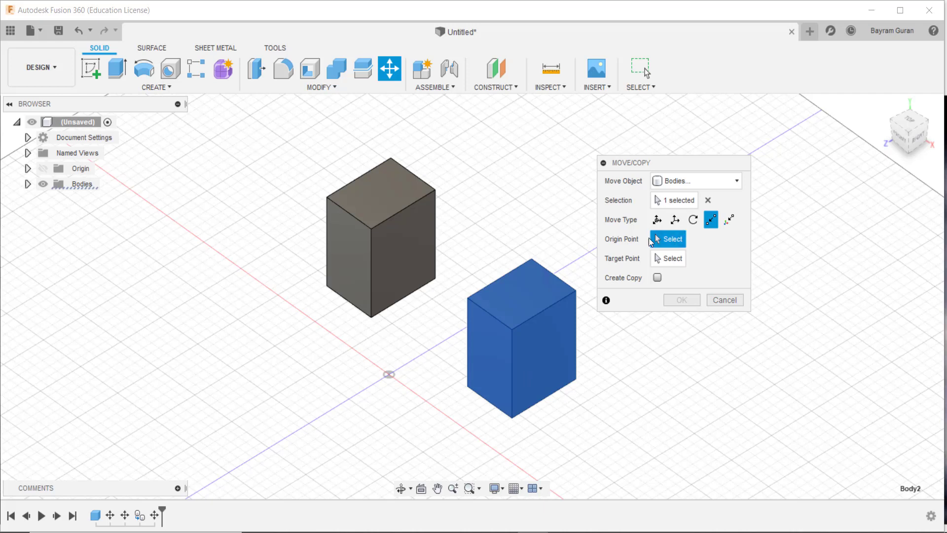
# - Move the copy from the block's front top corner to a farther target point and apply
pyautogui.click(371, 229)
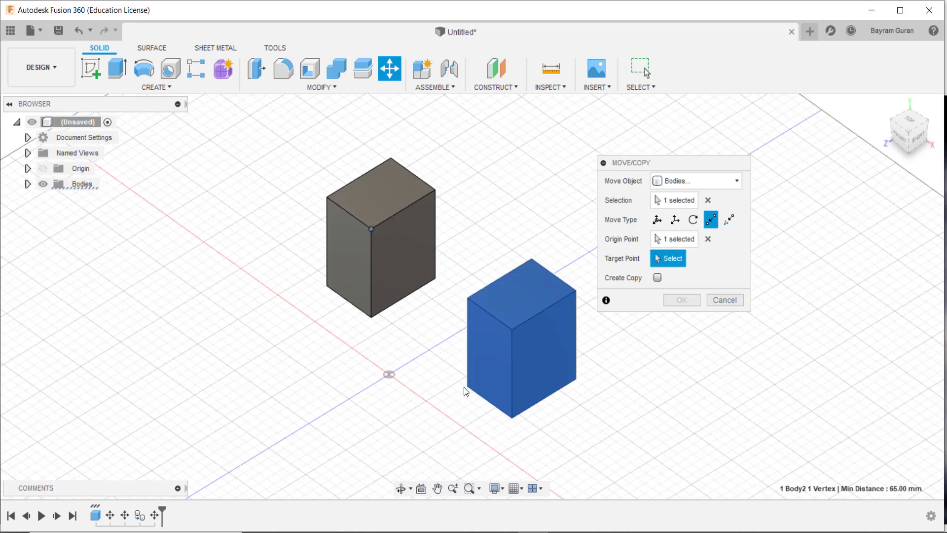
pyautogui.click(511, 418)
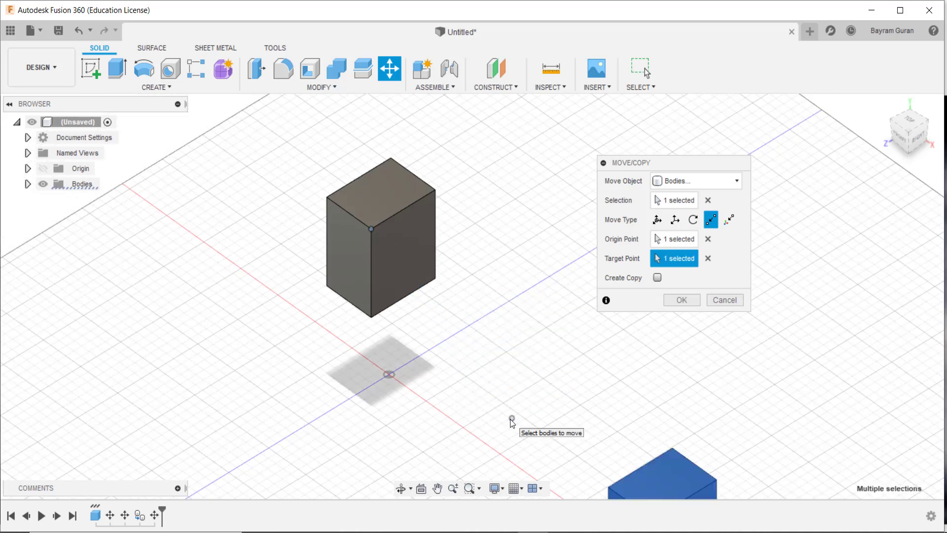
pyautogui.scroll(-3, 511, 285)
pyautogui.scroll(5, 575, 419)
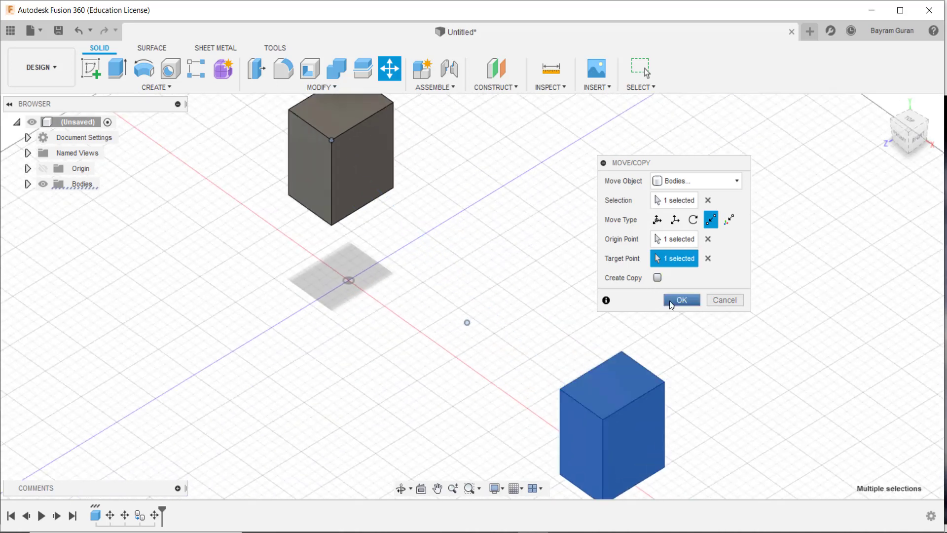
pyautogui.scroll(-1, 552, 362)
pyautogui.moveTo(551, 362)
pyautogui.mouseDown(button='middle')
pyautogui.moveTo(520, 359)
pyautogui.moveTo(507, 307)
pyautogui.moveTo(560, 332)
pyautogui.moveTo(546, 374)
pyautogui.moveTo(498, 383)
pyautogui.moveTo(442, 373)
pyautogui.moveTo(549, 376)
pyautogui.mouseUp(button='middle')
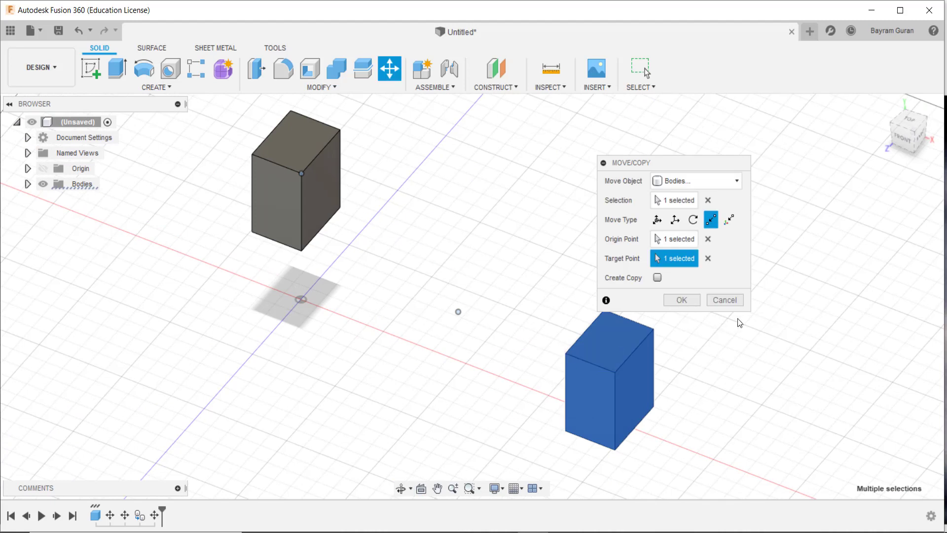
pyautogui.click(690, 299)
pyautogui.moveTo(605, 322); pyautogui.dragTo(556, 312, button='middle')
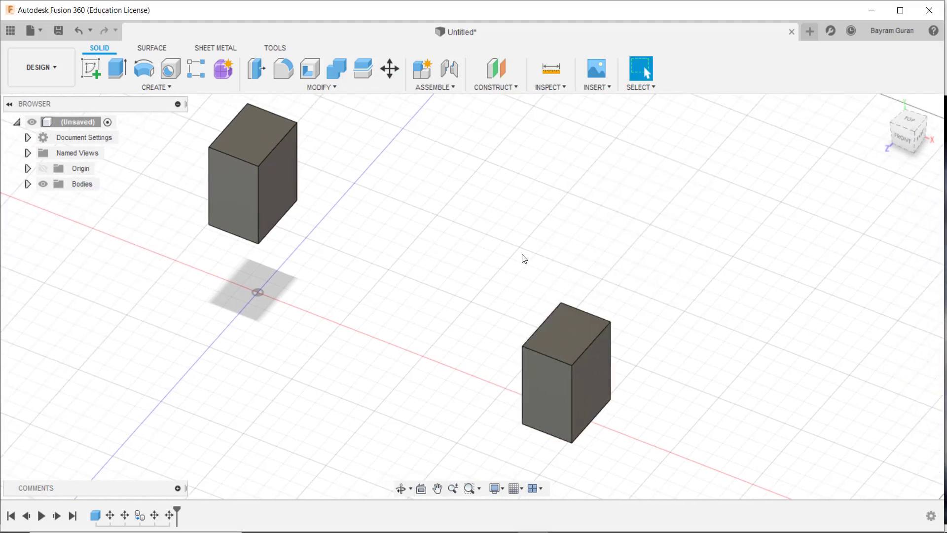
# - Move the right block point to point, from its top corner to the left block's bottom corner
pyautogui.click(390, 69)
pyautogui.click(556, 351)
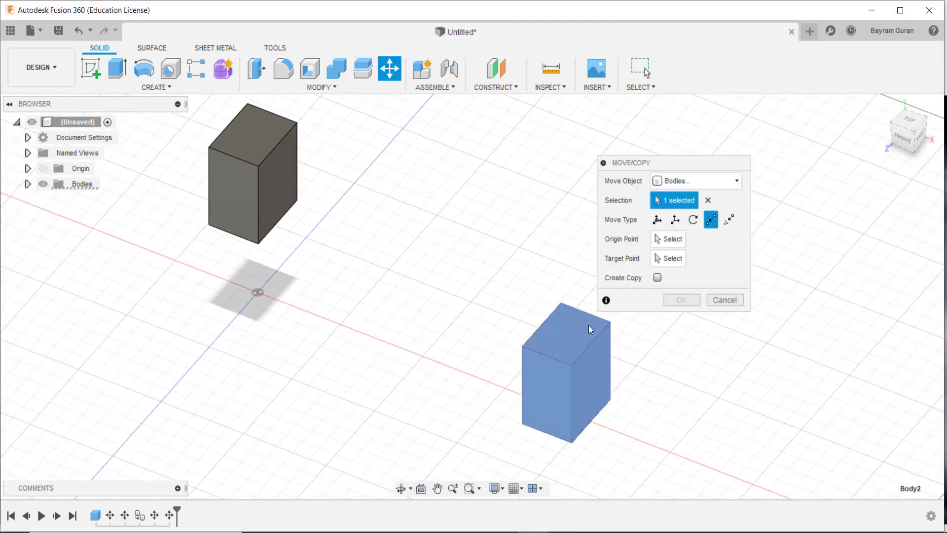
pyautogui.click(673, 240)
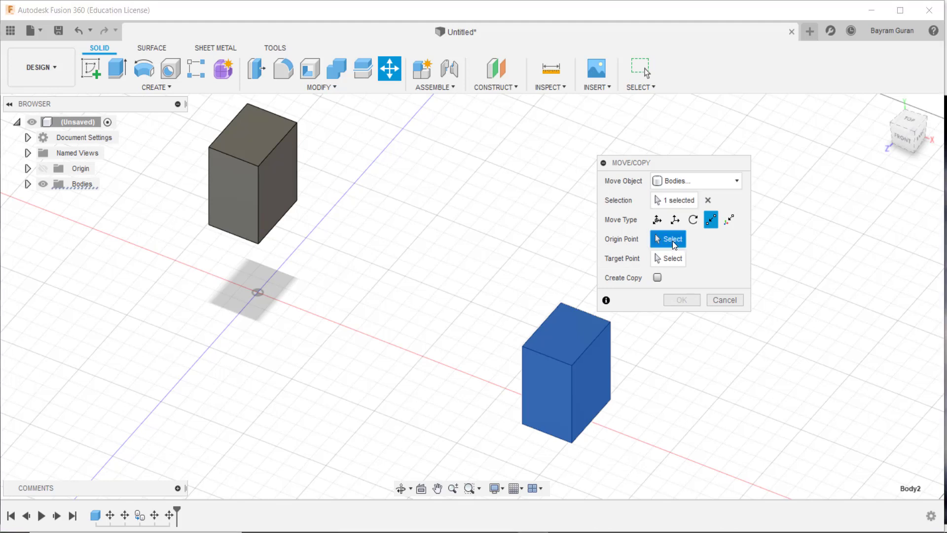
pyautogui.click(523, 345)
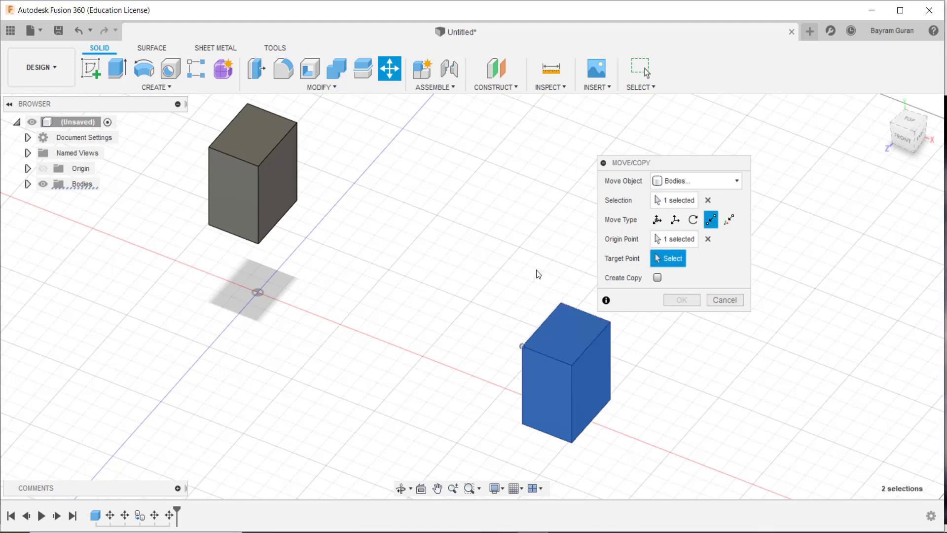
pyautogui.click(209, 224)
pyautogui.moveTo(233, 220); pyautogui.dragTo(393, 283, button='middle')
pyautogui.scroll(3, 408, 288)
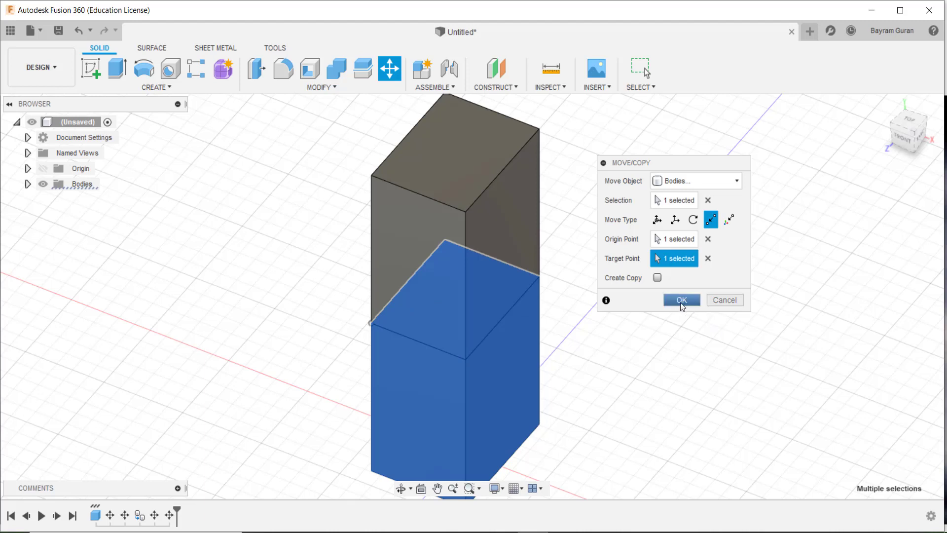
pyautogui.moveTo(603, 360); pyautogui.dragTo(629, 292, button='middle')
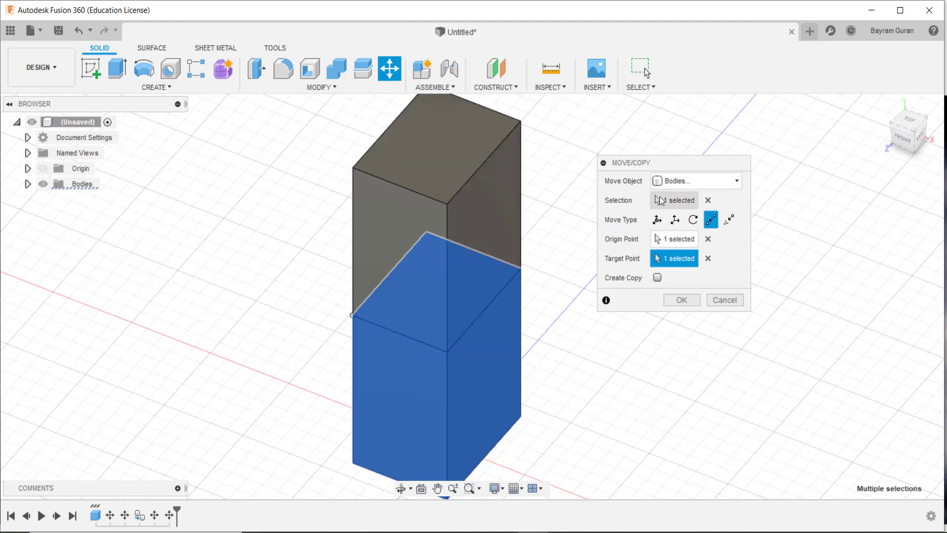
pyautogui.click(679, 298)
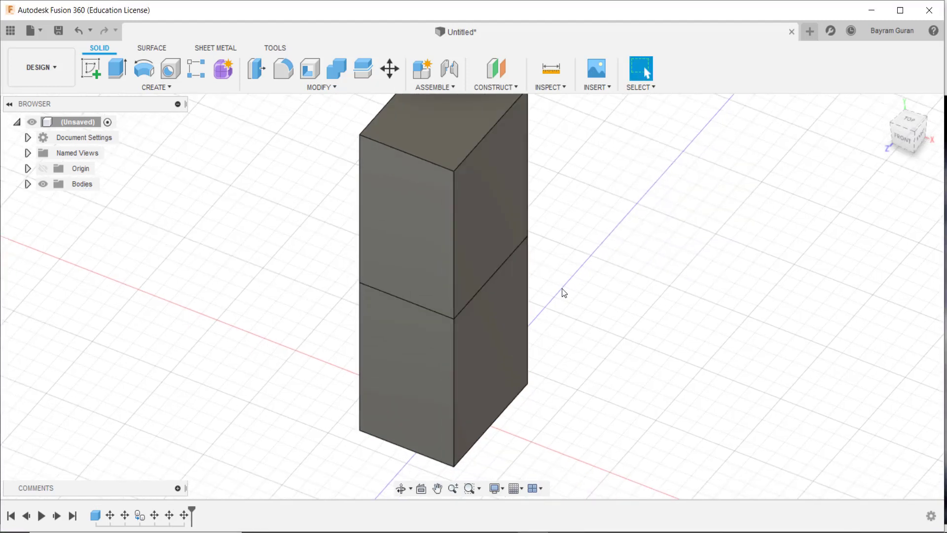
pyautogui.keyDown('shift'); pyautogui.moveTo(563, 289); pyautogui.dragTo(514, 247, button='middle'); pyautogui.keyUp('shift')
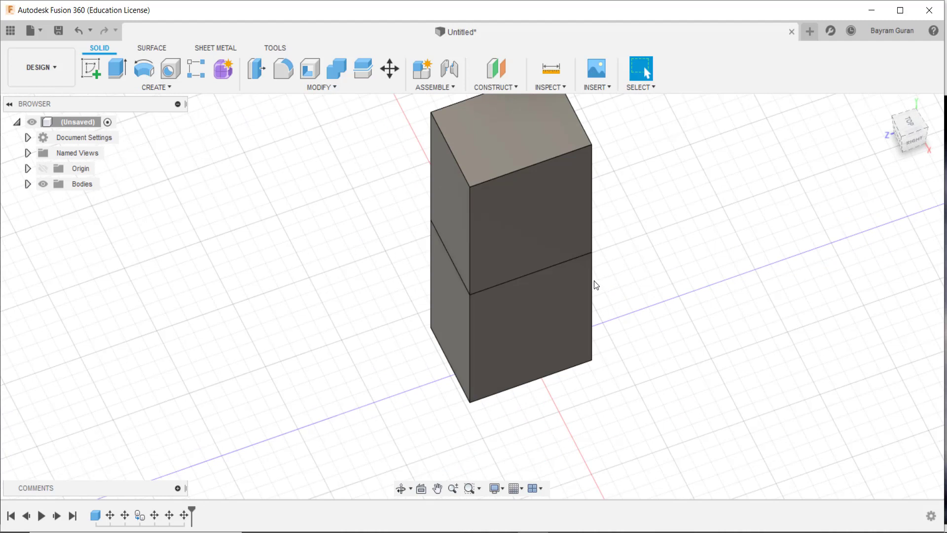
# - Orbit around the stacked blocks, abandon a started move, and select the upper block's front face
pyautogui.keyDown('shift'); pyautogui.moveTo(523, 214); pyautogui.dragTo(471, 315, button='middle'); pyautogui.keyUp('shift')
pyautogui.click(401, 87)
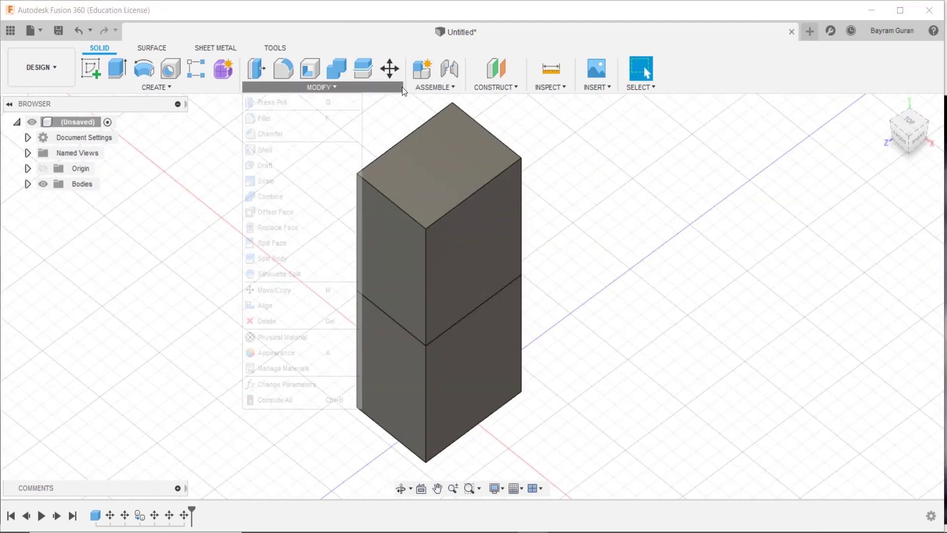
pyautogui.press('m')
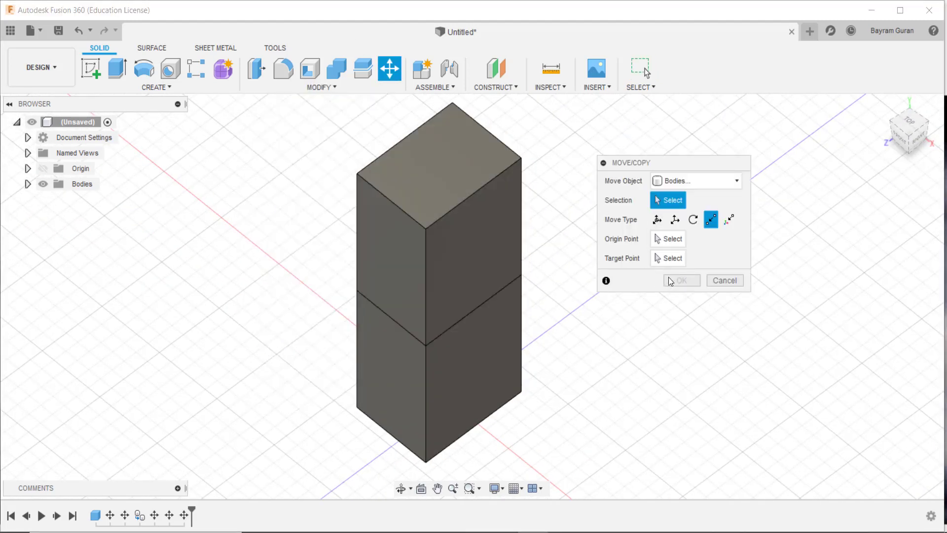
pyautogui.press('Escape')
pyautogui.click(487, 249)
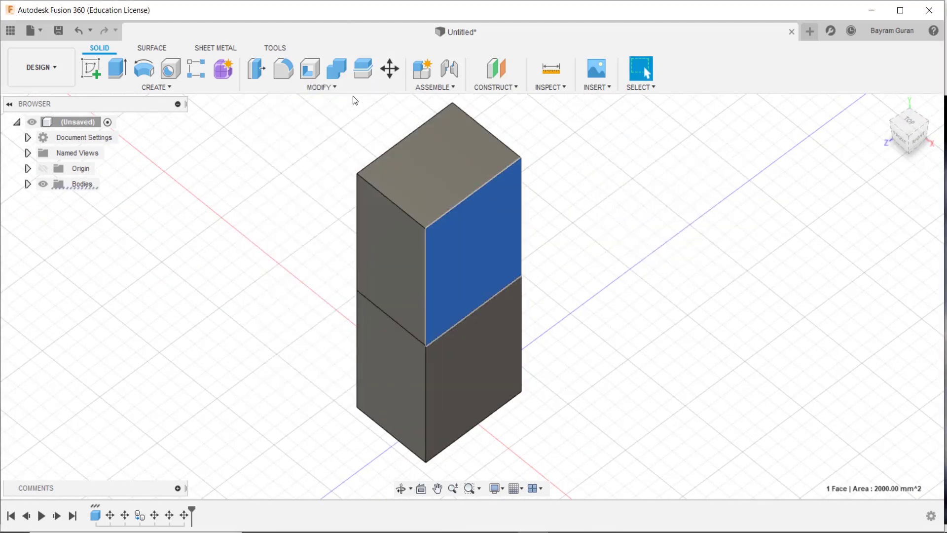
# - Combine the upper block as target and lower block as tool using Join
pyautogui.click(333, 87)
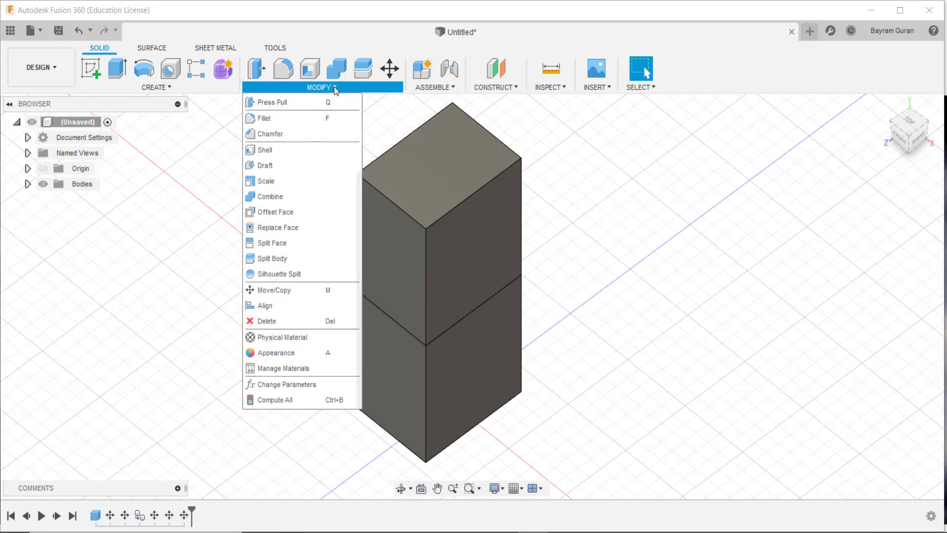
pyautogui.click(300, 196)
pyautogui.click(466, 234)
pyautogui.click(465, 336)
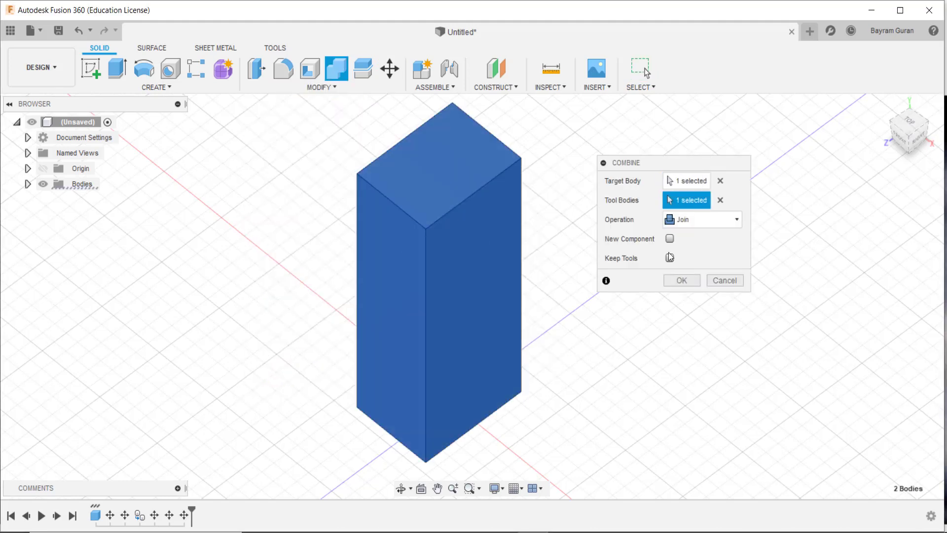
pyautogui.click(681, 280)
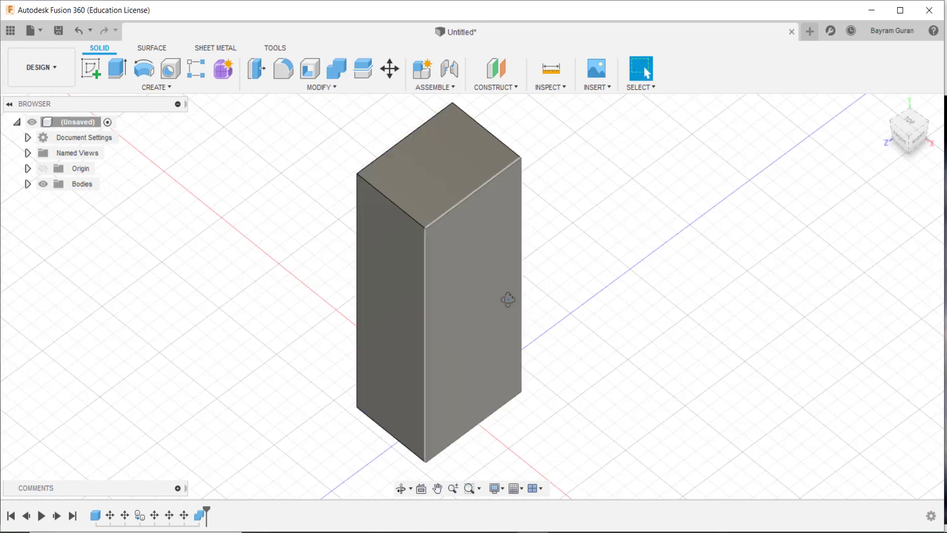
pyautogui.keyDown('shift'); pyautogui.moveTo(508, 299); pyautogui.dragTo(460, 188, button='middle'); pyautogui.keyUp('shift')
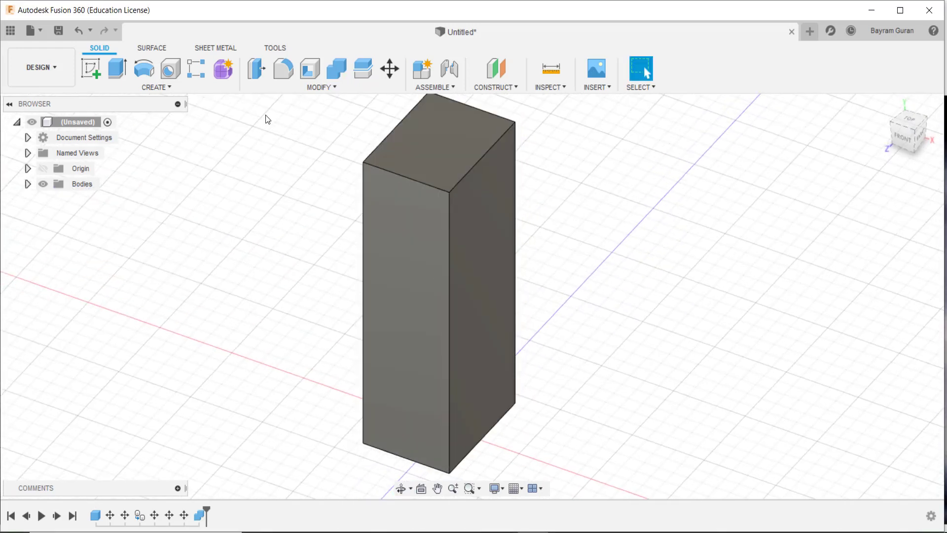
# - Place a 15 mm diameter hole on the tall block's right face
pyautogui.click(170, 69)
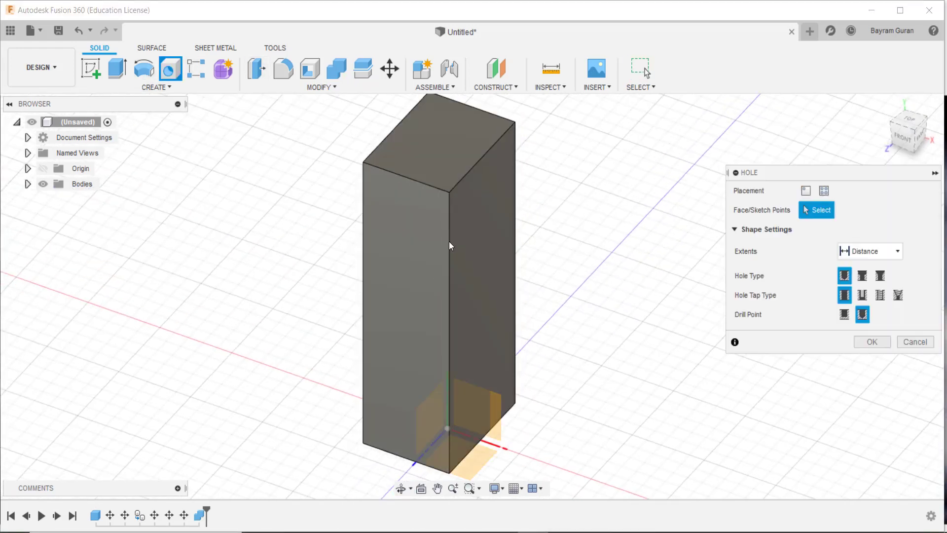
pyautogui.click(488, 252)
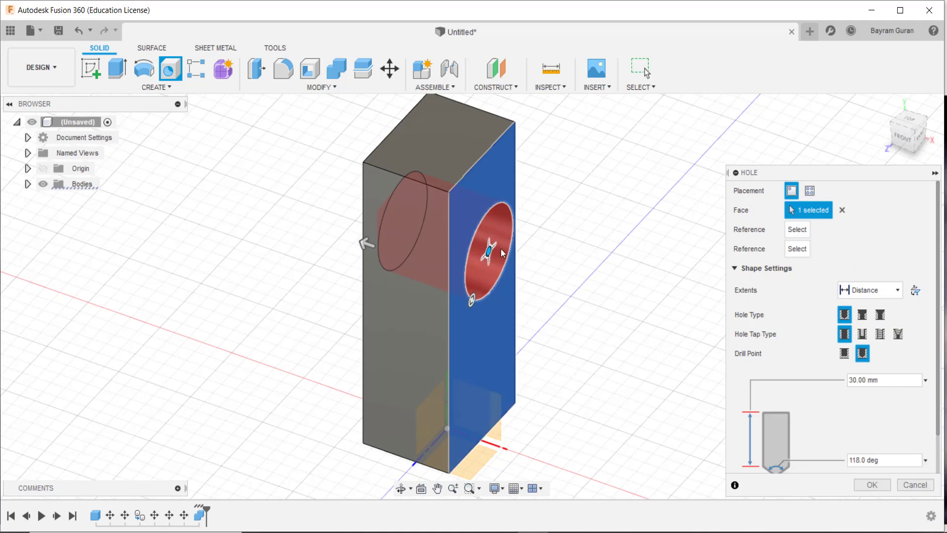
pyautogui.scroll(-2, 887, 410)
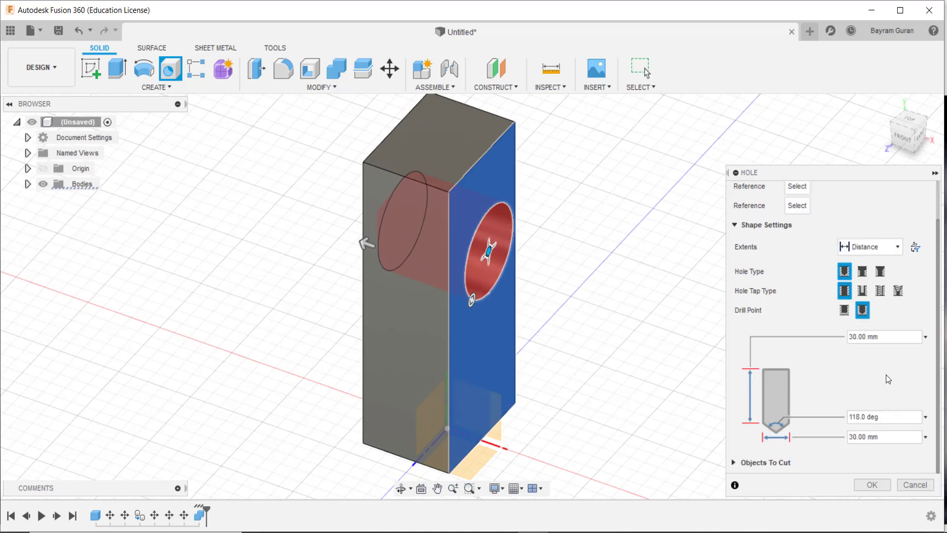
pyautogui.doubleClick(881, 438)
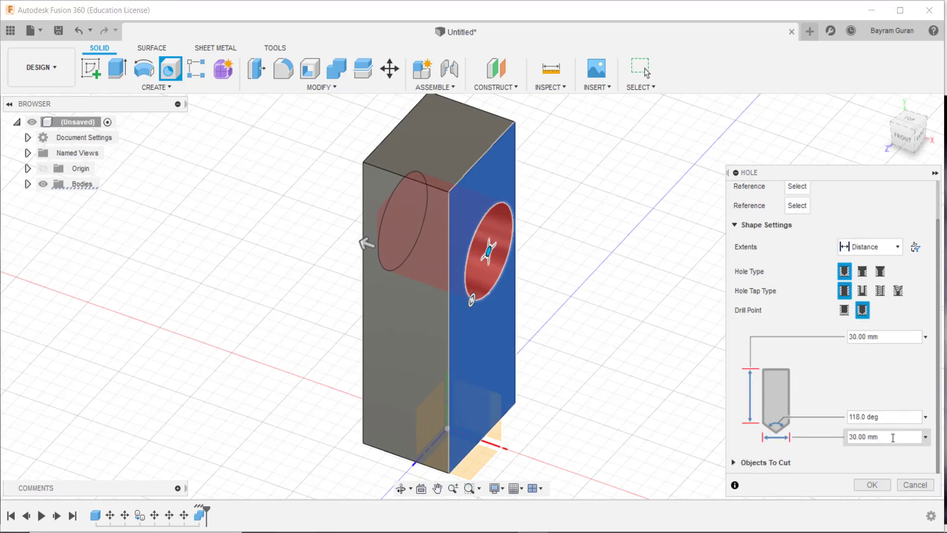
pyautogui.write('15')
pyautogui.press('Return')
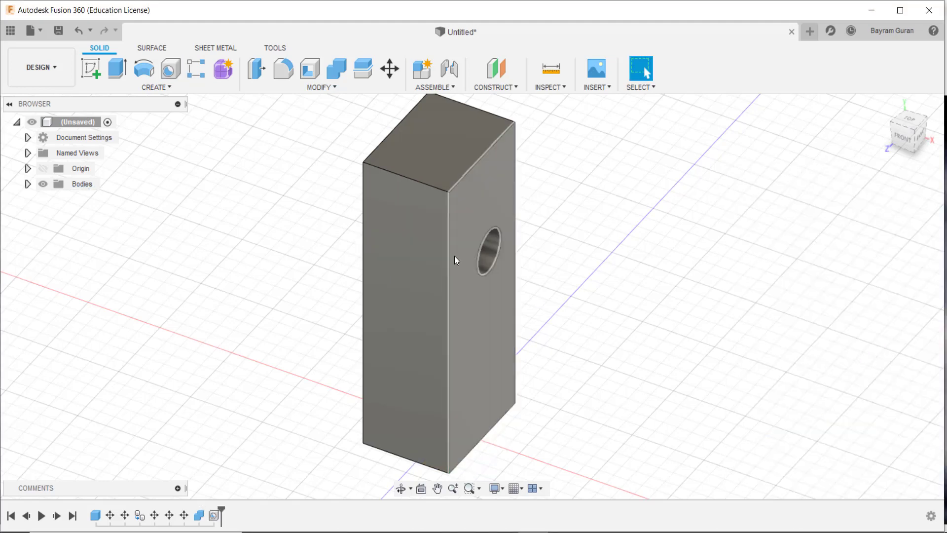
pyautogui.keyDown('shift'); pyautogui.moveTo(455, 260); pyautogui.dragTo(533, 239, button='middle'); pyautogui.keyUp('shift')
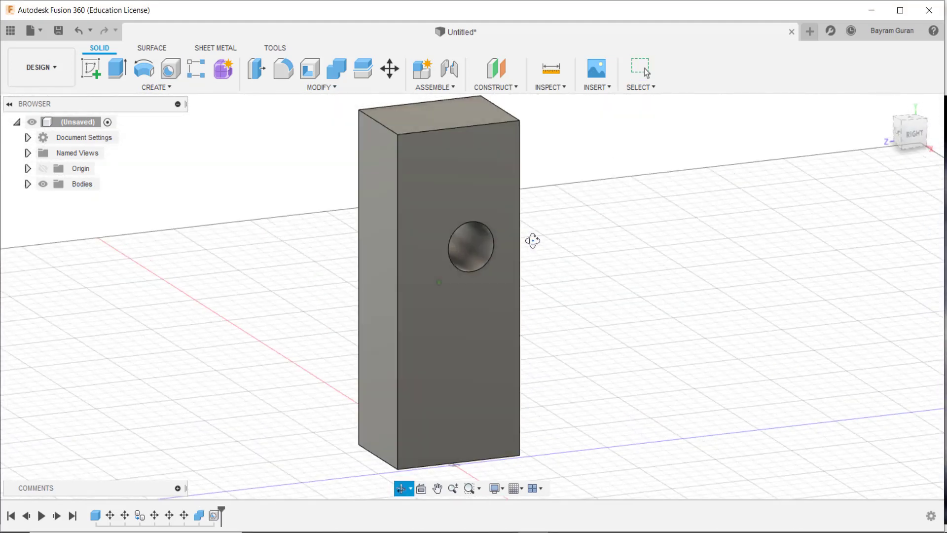
# - Load the hole's inner face into Move/Copy as Faces and translate it 5 mm along Y
pyautogui.click(466, 241)
pyautogui.press('Escape')
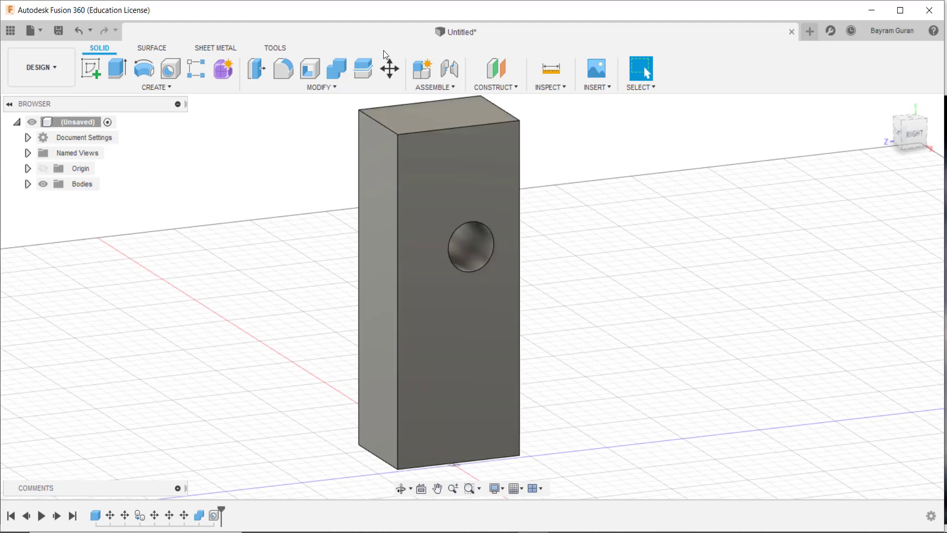
pyautogui.click(391, 68)
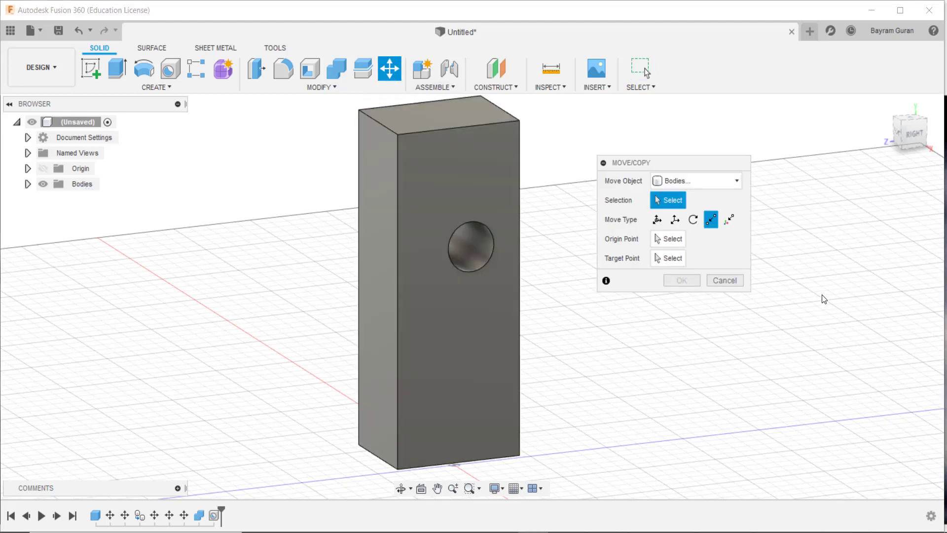
pyautogui.click(730, 180)
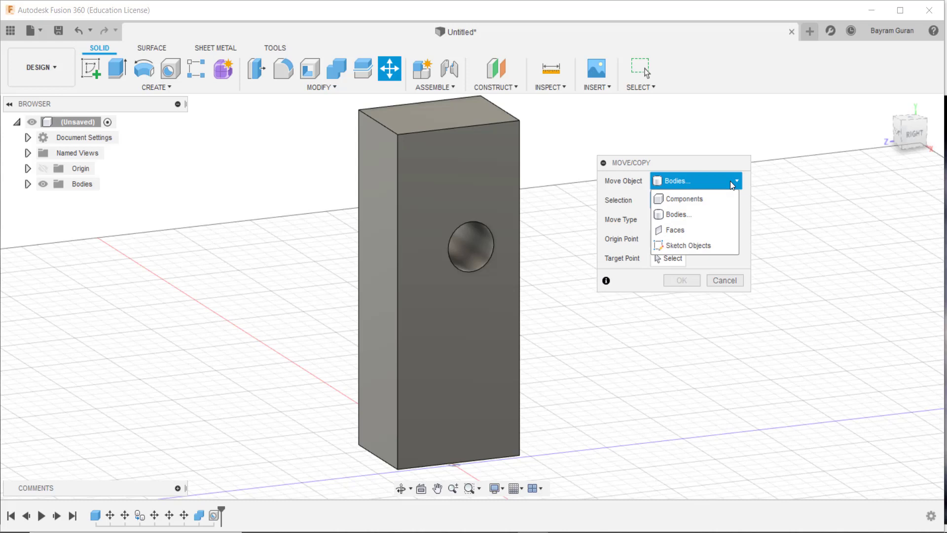
pyautogui.click(673, 231)
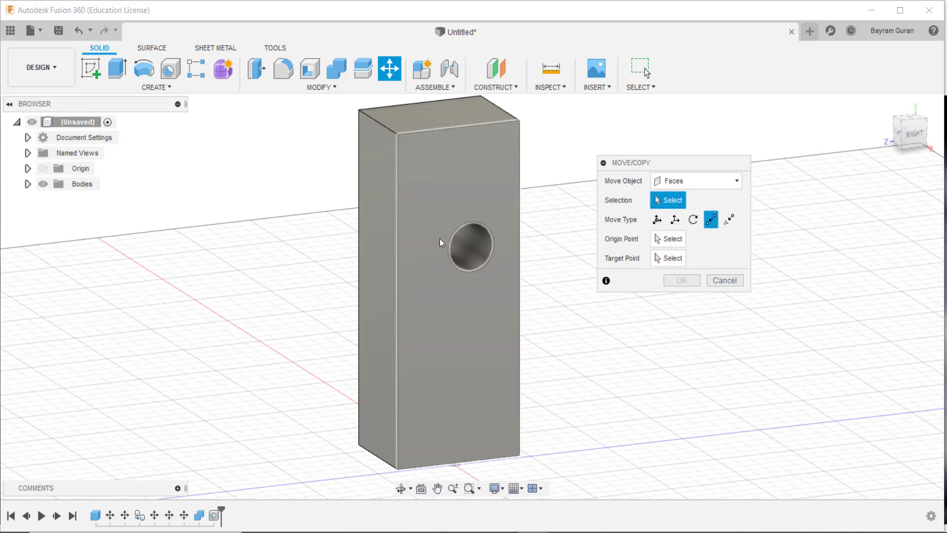
pyautogui.click(471, 241)
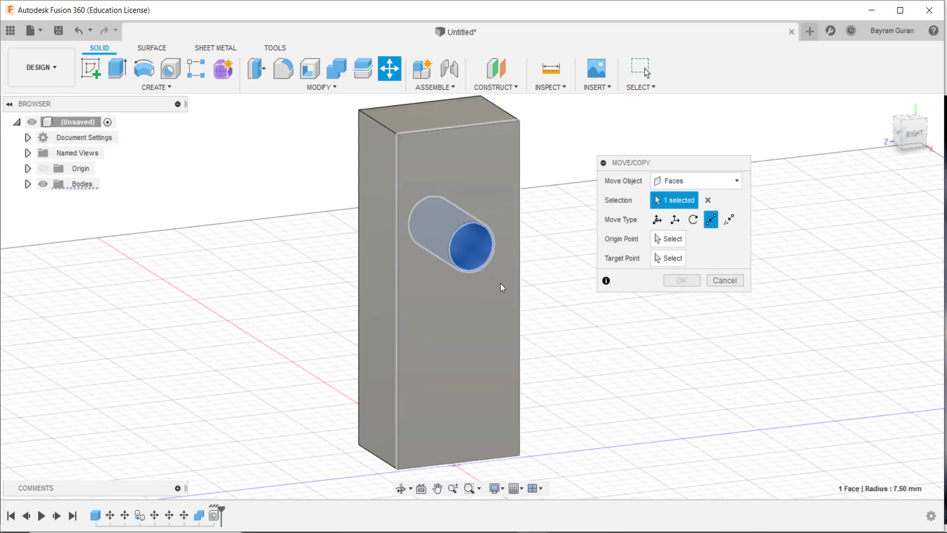
pyautogui.click(675, 220)
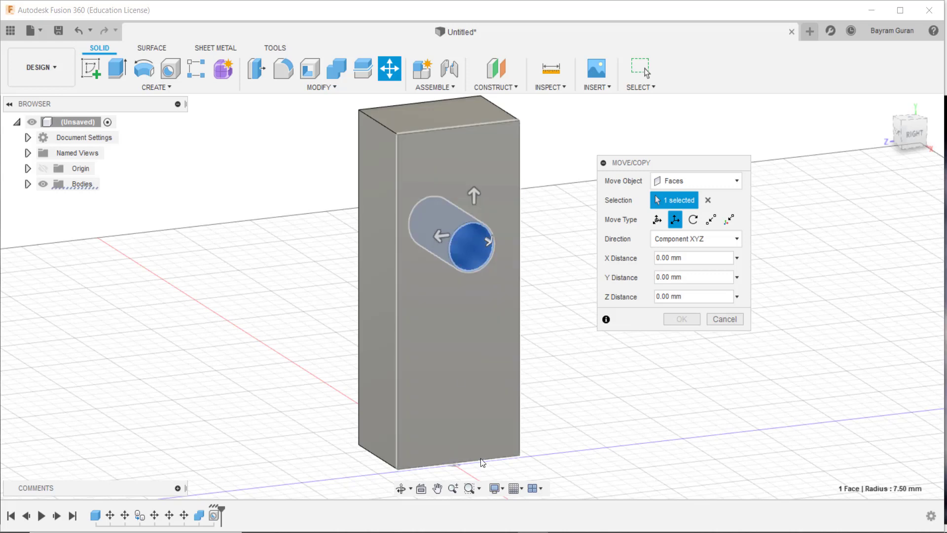
pyautogui.moveTo(474, 197)
pyautogui.mouseDown()
pyautogui.moveTo(474, 318)
pyautogui.moveTo(471, 170)
pyautogui.moveTo(476, 192)
pyautogui.mouseUp()
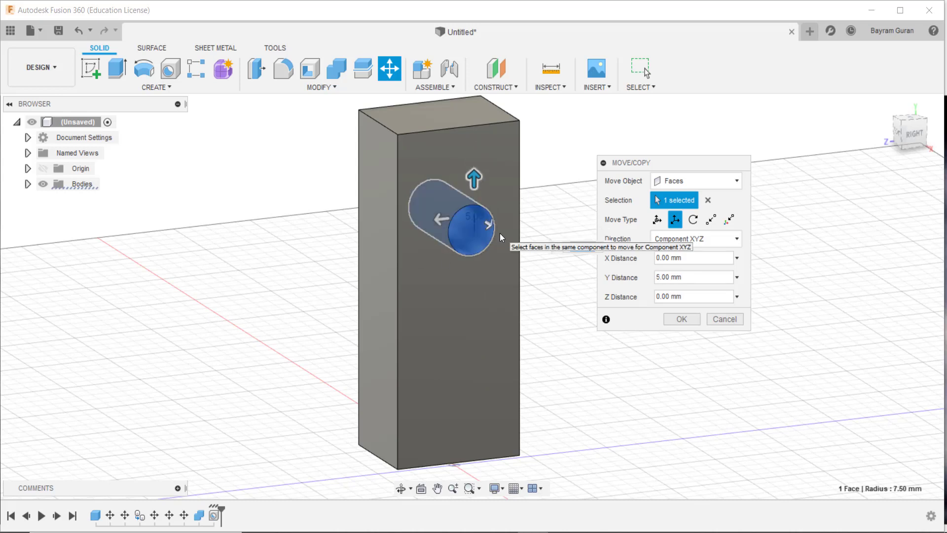
# - Rotate the hole face 20° about the block's right vertical edge, then reset the axis
pyautogui.click(693, 220)
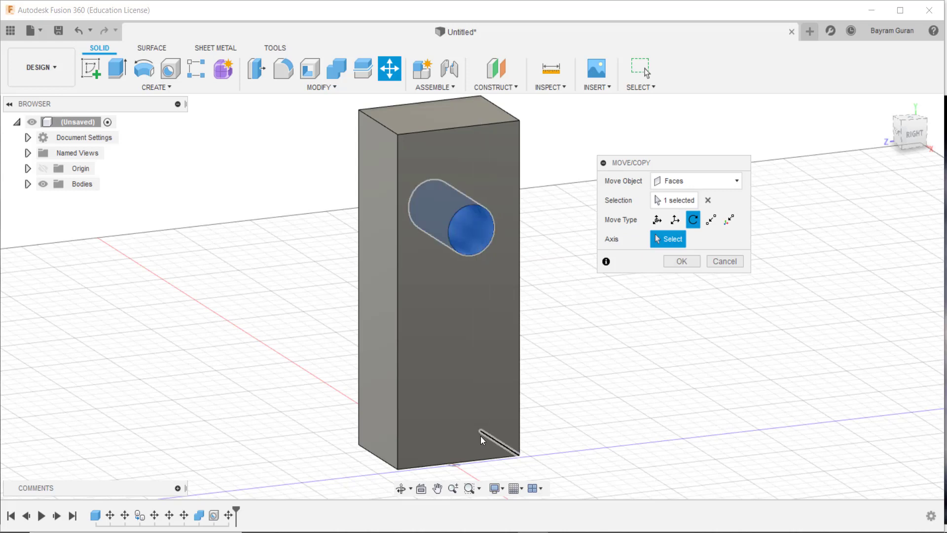
pyautogui.keyDown('shift'); pyautogui.moveTo(481, 312); pyautogui.dragTo(522, 282, button='middle'); pyautogui.keyUp('shift')
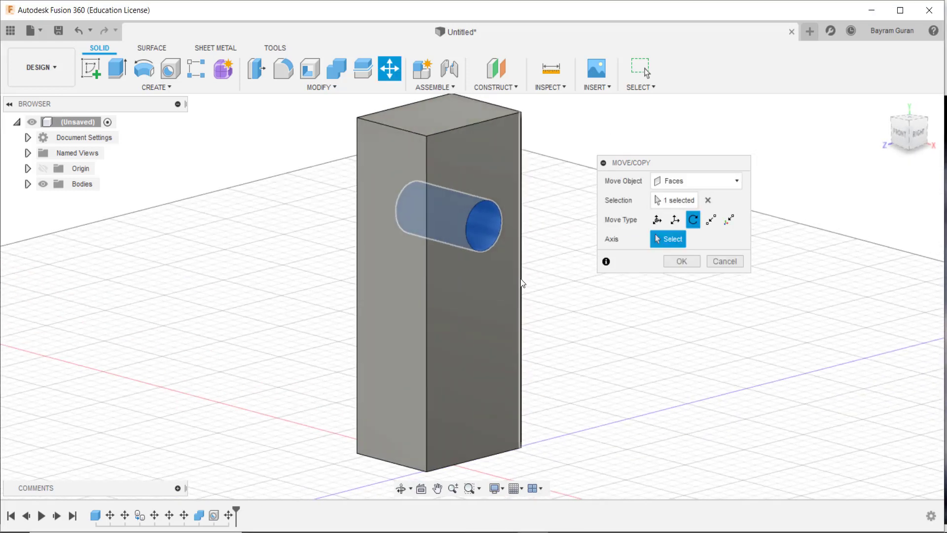
pyautogui.click(521, 284)
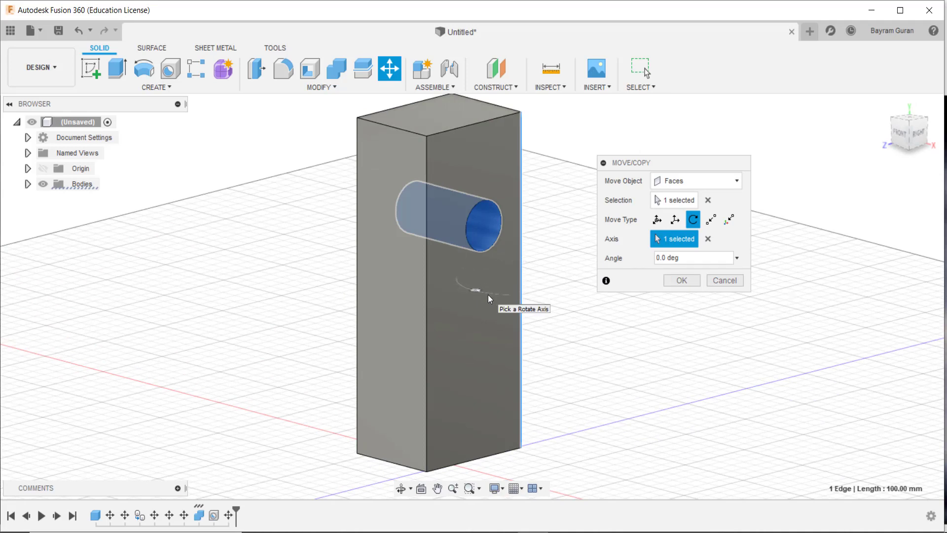
pyautogui.click(675, 260)
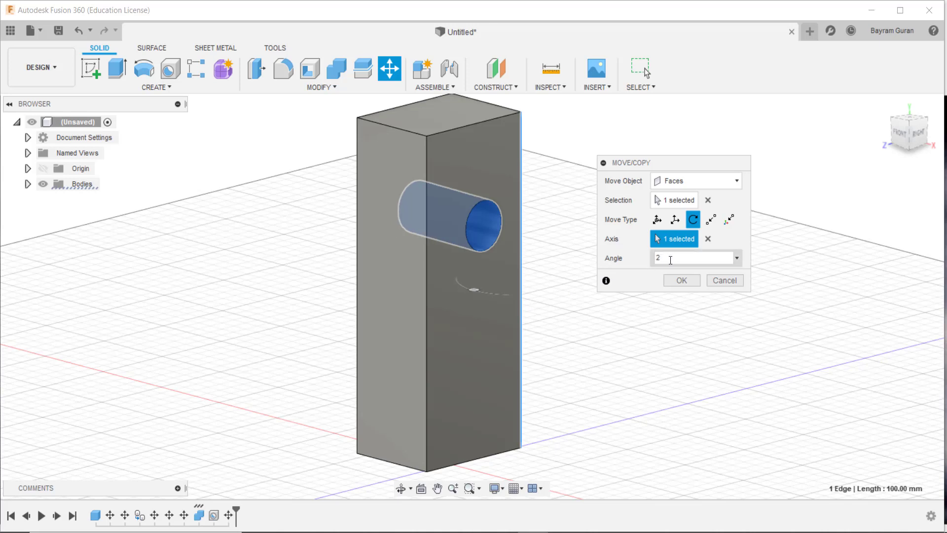
pyautogui.keyDown('shift'); pyautogui.moveTo(511, 285); pyautogui.dragTo(469, 338, button='middle'); pyautogui.keyUp('shift')
pyautogui.click(712, 254)
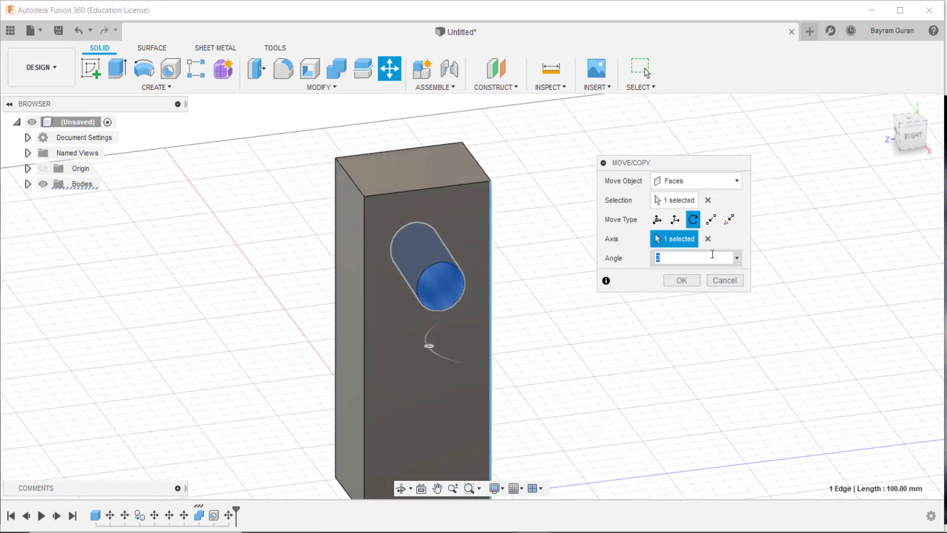
pyautogui.write('20')
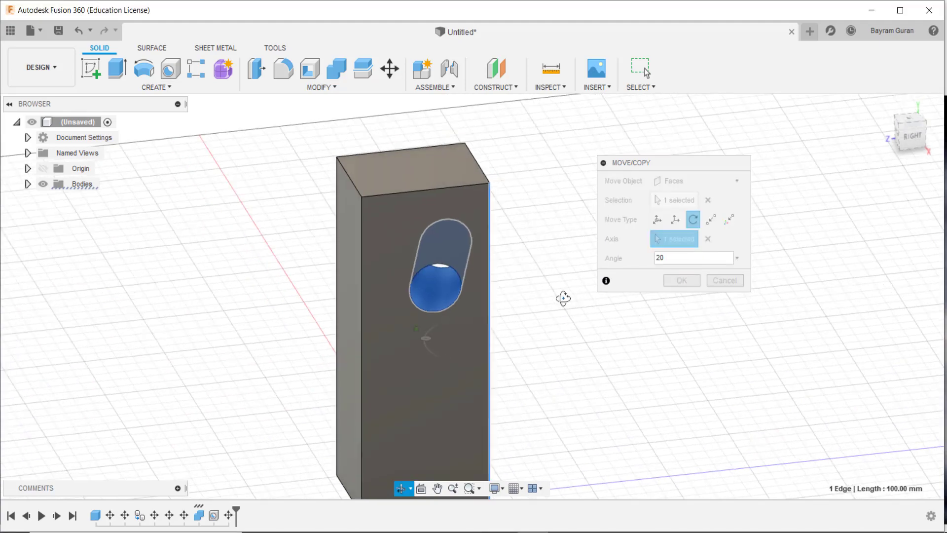
pyautogui.keyDown('shift'); pyautogui.moveTo(563, 296); pyautogui.dragTo(608, 310, button='middle'); pyautogui.keyUp('shift')
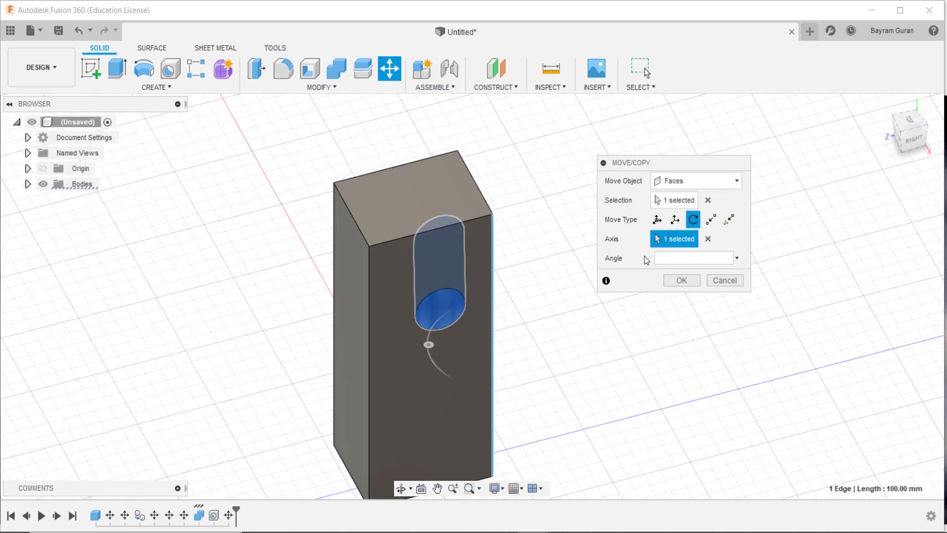
pyautogui.click(708, 238)
pyautogui.click(457, 201)
# - Restart Move/Copy on Faces with Rotate, picking the top face and its right edge as axis
pyautogui.press('Escape')
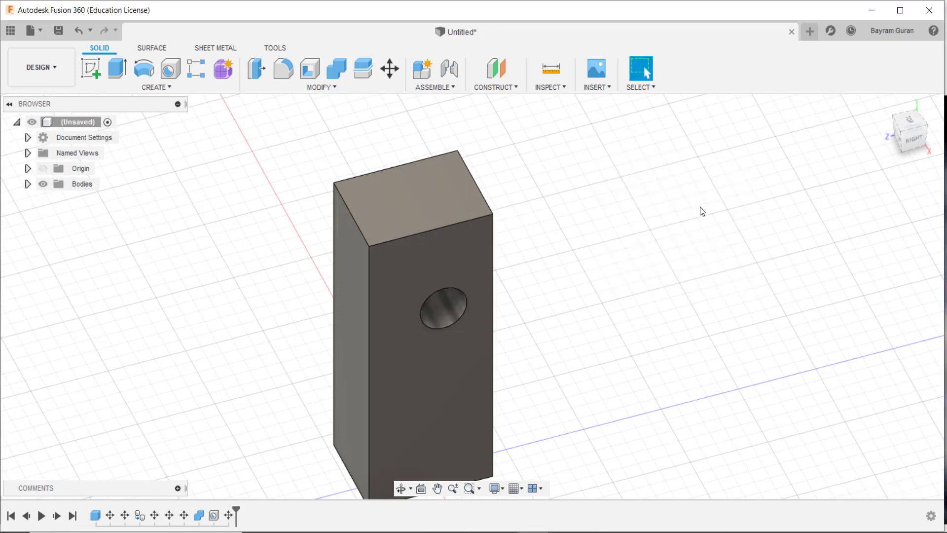
pyautogui.click(390, 68)
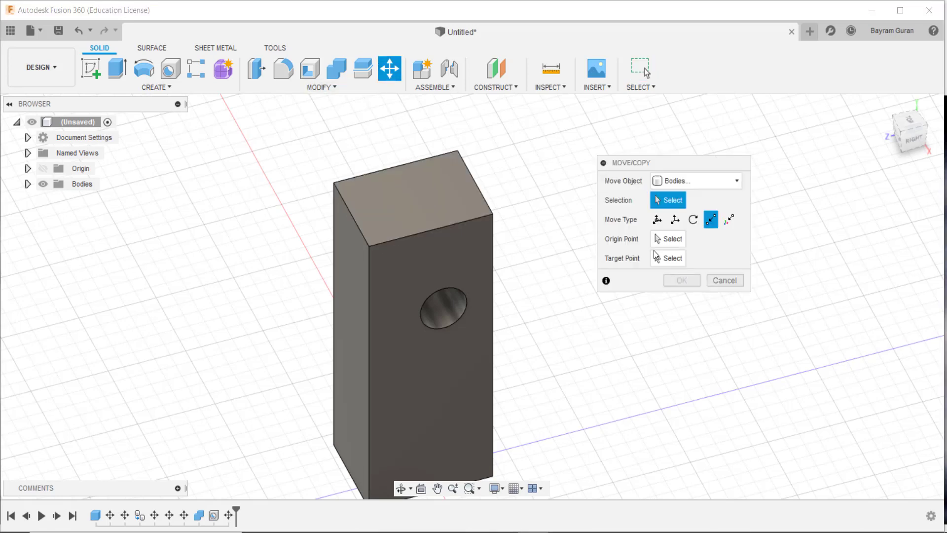
pyautogui.click(696, 181)
pyautogui.click(673, 230)
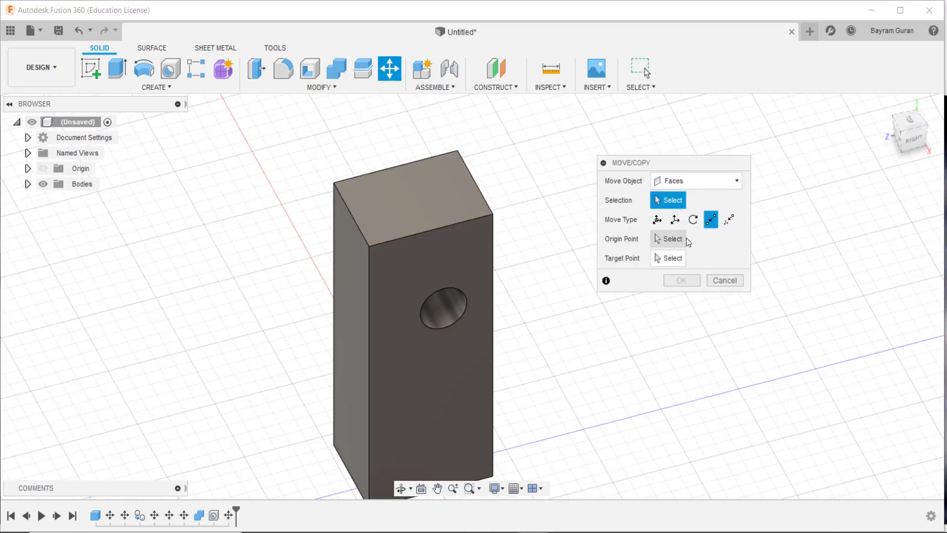
pyautogui.click(694, 219)
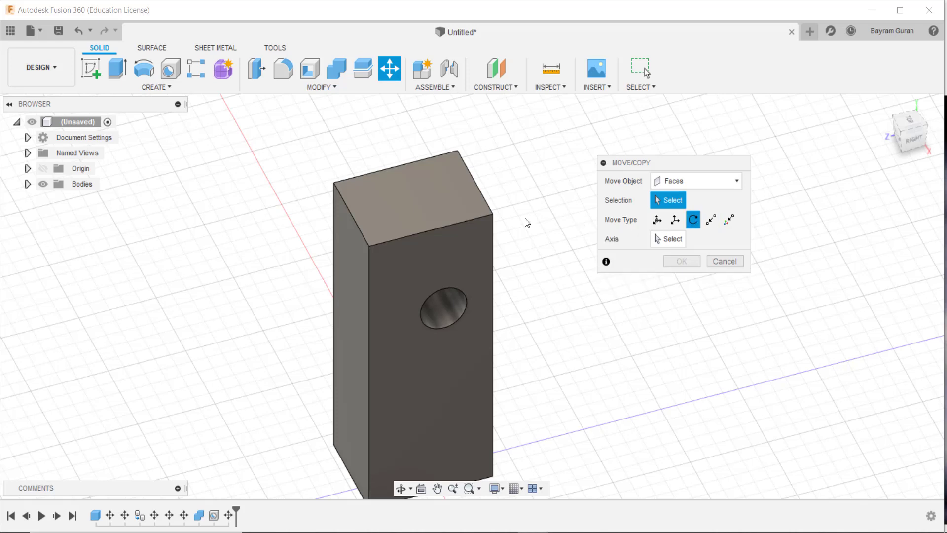
pyautogui.click(464, 191)
pyautogui.keyDown('shift'); pyautogui.moveTo(463, 245); pyautogui.dragTo(462, 231, button='middle'); pyautogui.keyUp('shift')
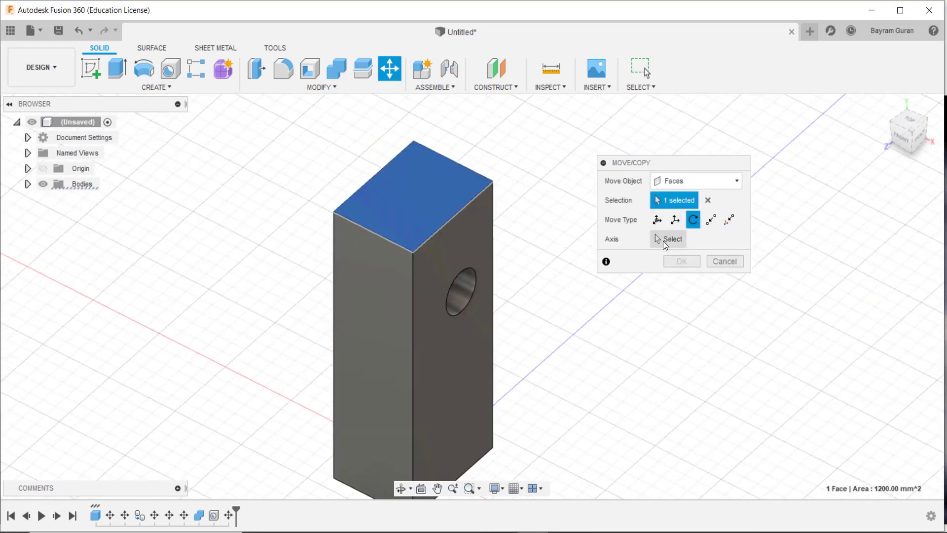
pyautogui.click(668, 239)
pyautogui.click(453, 215)
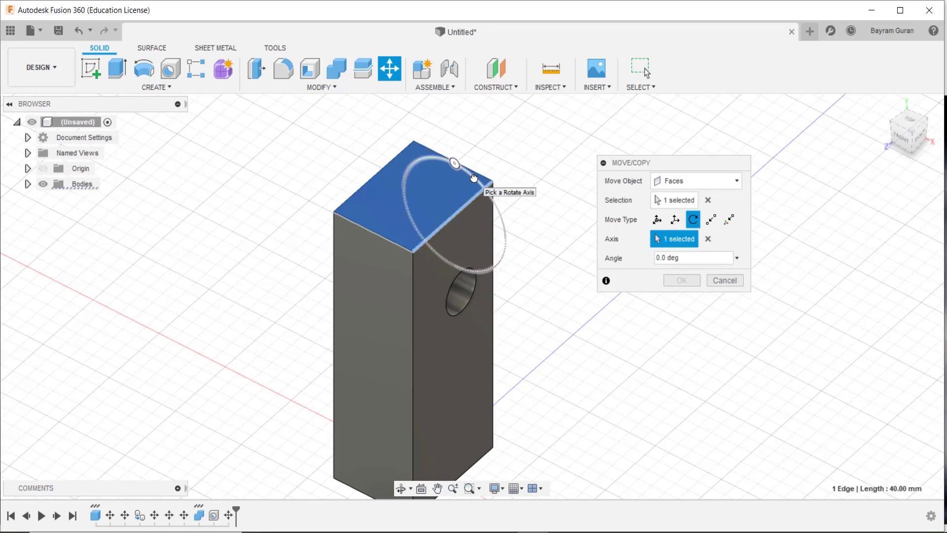
# - Rotate the top face to 50° and apply it, then frame the slanted block
pyautogui.moveTo(473, 177); pyautogui.dragTo(493, 204)
pyautogui.keyDown('shift'); pyautogui.moveTo(493, 204); pyautogui.dragTo(449, 244, button='middle'); pyautogui.keyUp('shift')
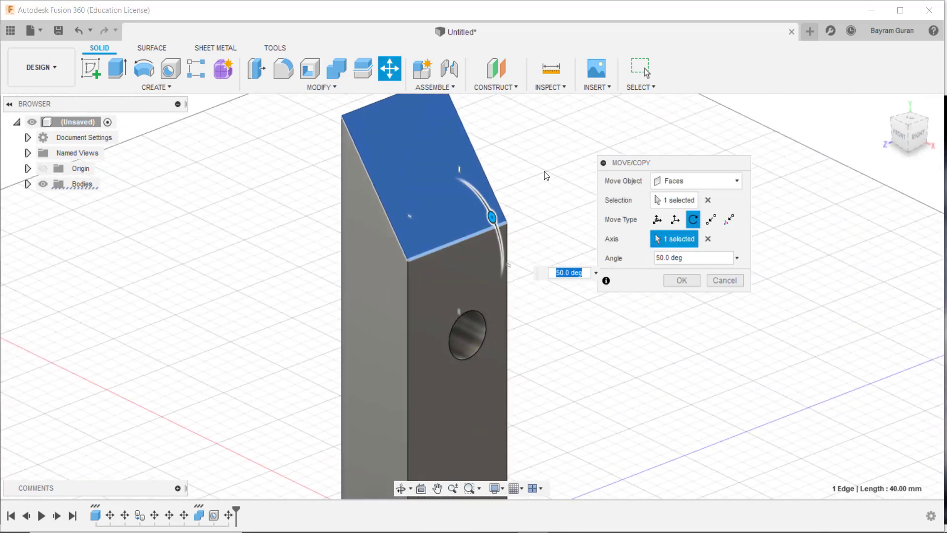
pyautogui.moveTo(546, 175); pyautogui.dragTo(637, 207, button='middle')
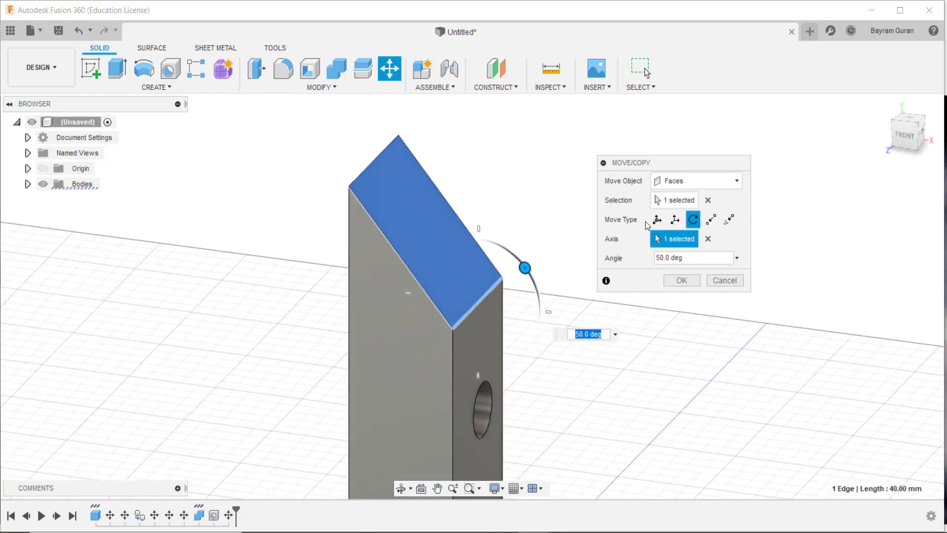
pyautogui.moveTo(615, 244); pyautogui.dragTo(592, 210, button='middle')
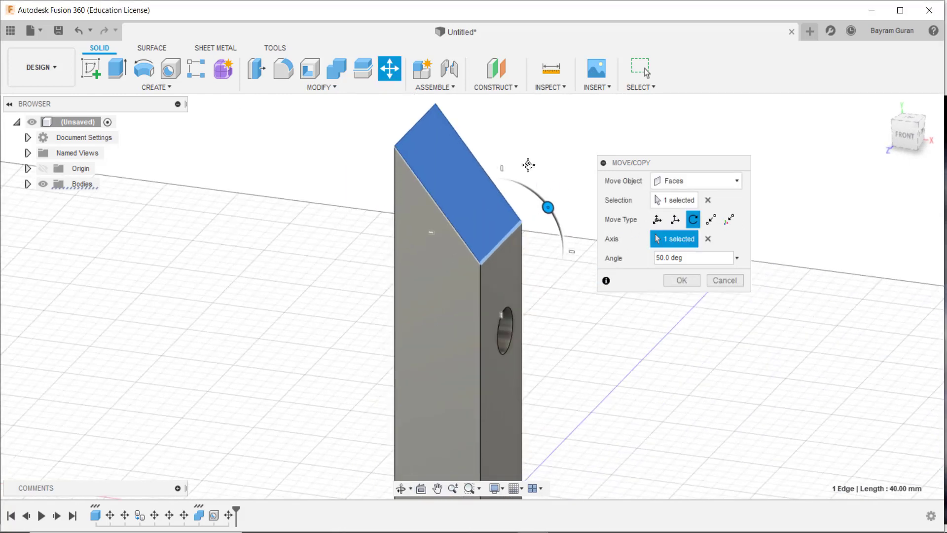
pyautogui.scroll(-2, 490, 275)
pyautogui.keyDown('shift'); pyautogui.moveTo(471, 251); pyautogui.dragTo(444, 274, button='middle'); pyautogui.keyUp('shift')
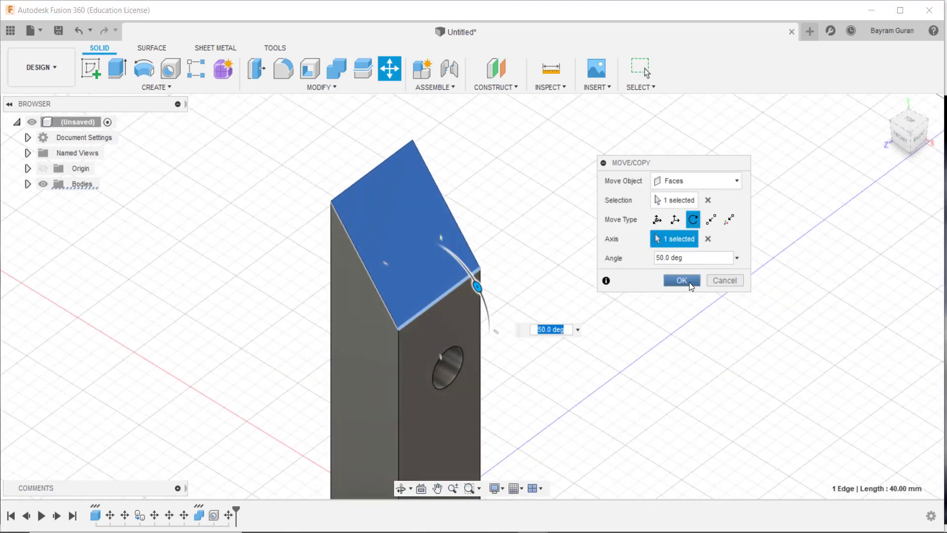
pyautogui.click(682, 280)
pyautogui.moveTo(542, 299); pyautogui.dragTo(577, 214, button='middle')
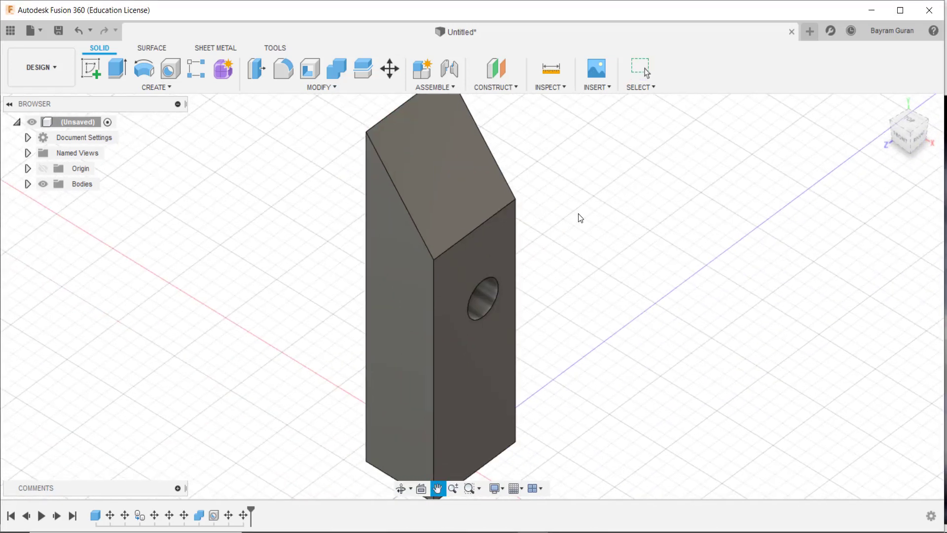
pyautogui.scroll(-2, 581, 254)
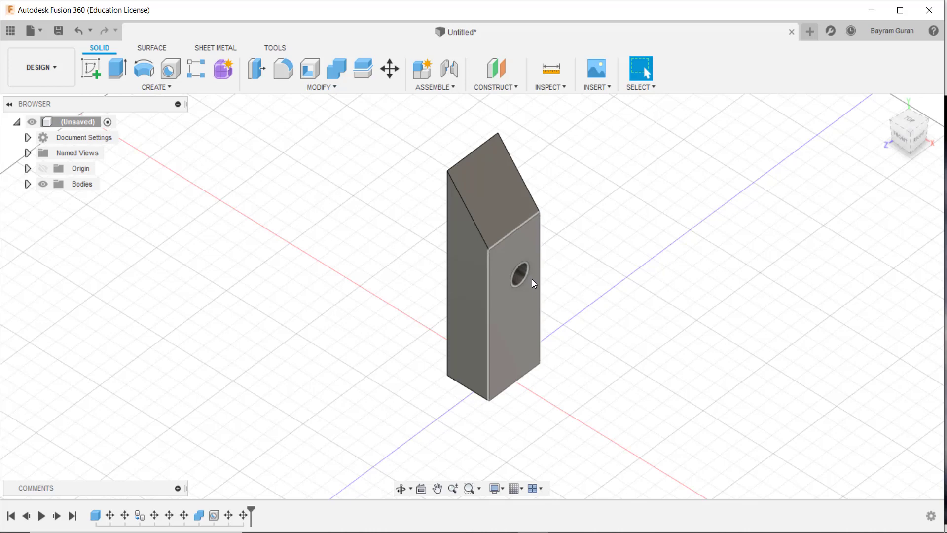
pyautogui.moveTo(531, 279); pyautogui.dragTo(702, 232, button='middle')
pyautogui.scroll(-2, 651, 218)
pyautogui.scroll(3, 650, 231)
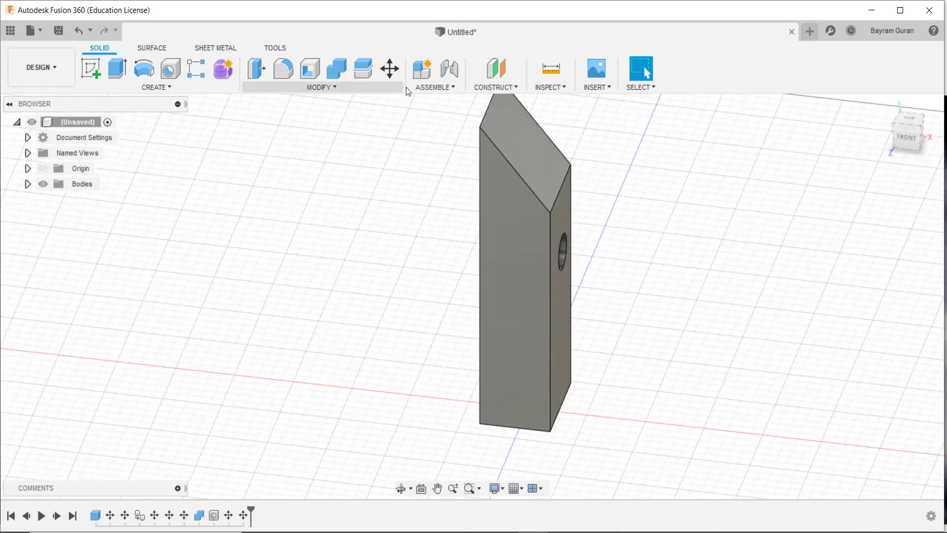
pyautogui.click(389, 69)
pyautogui.click(507, 260)
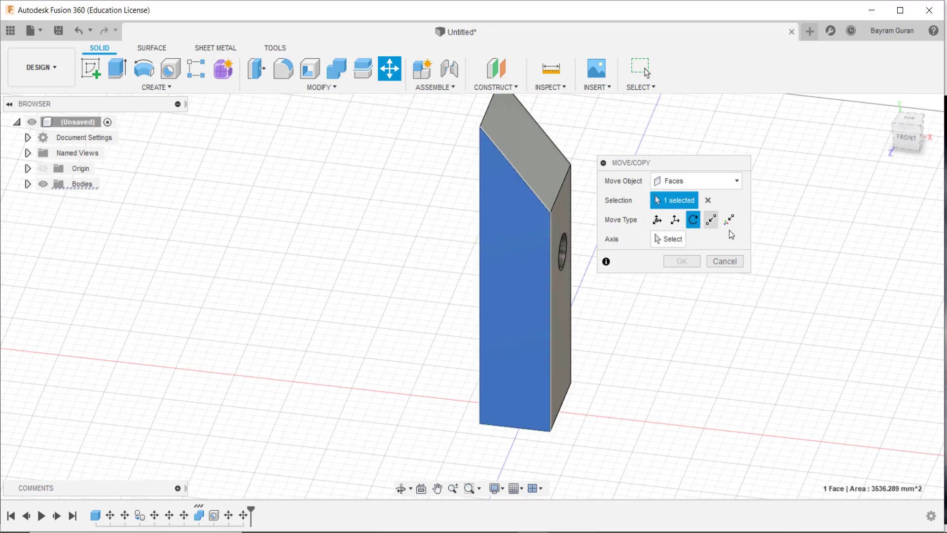
pyautogui.press('Escape')
pyautogui.click(387, 67)
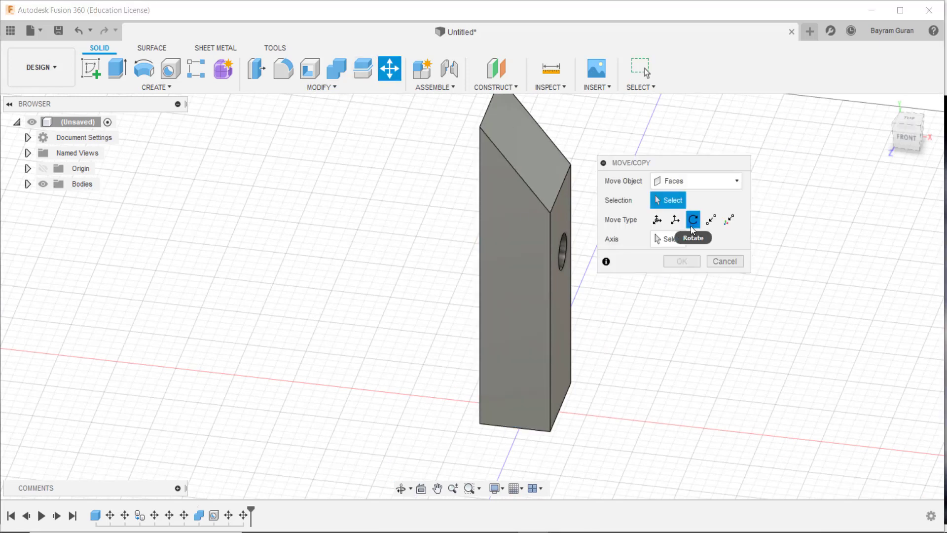
pyautogui.click(711, 221)
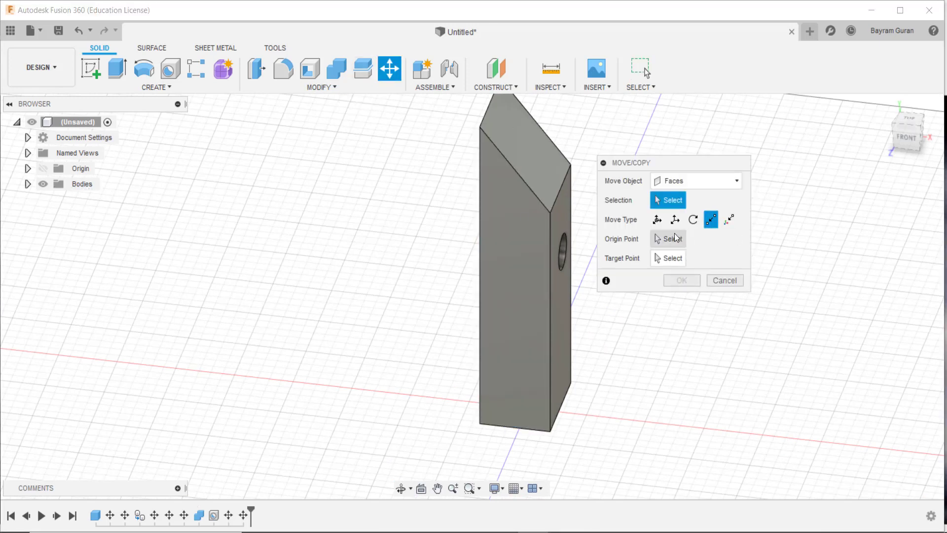
pyautogui.click(729, 221)
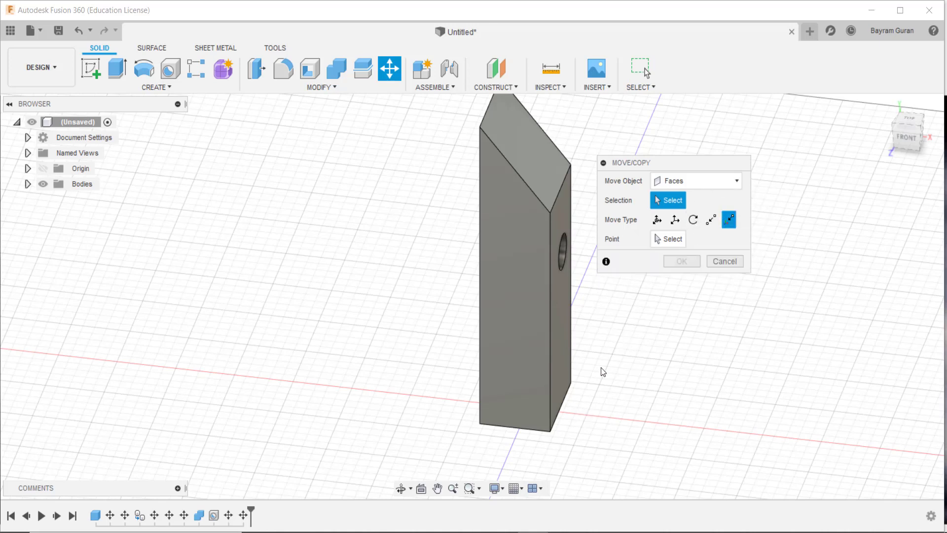
pyautogui.moveTo(603, 371); pyautogui.dragTo(474, 354, button='middle')
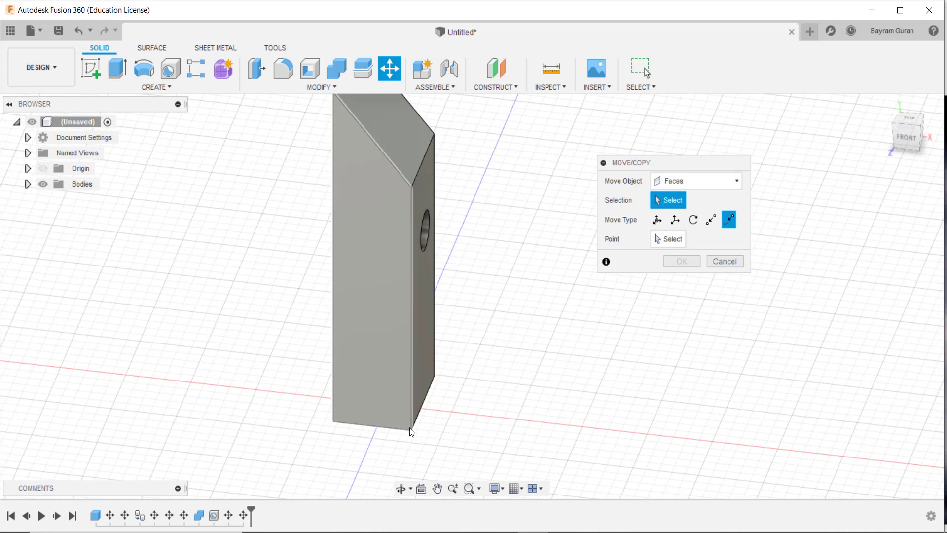
pyautogui.click(392, 387)
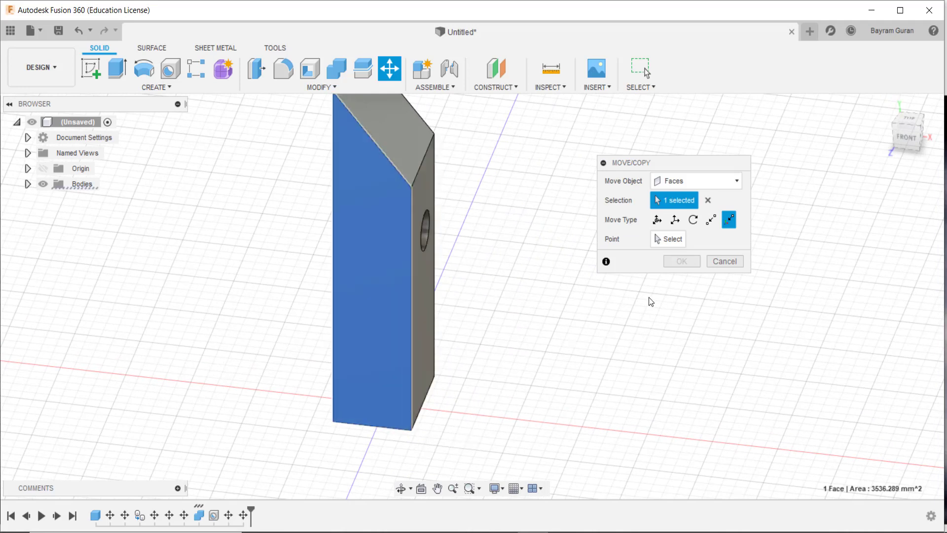
pyautogui.click(411, 430)
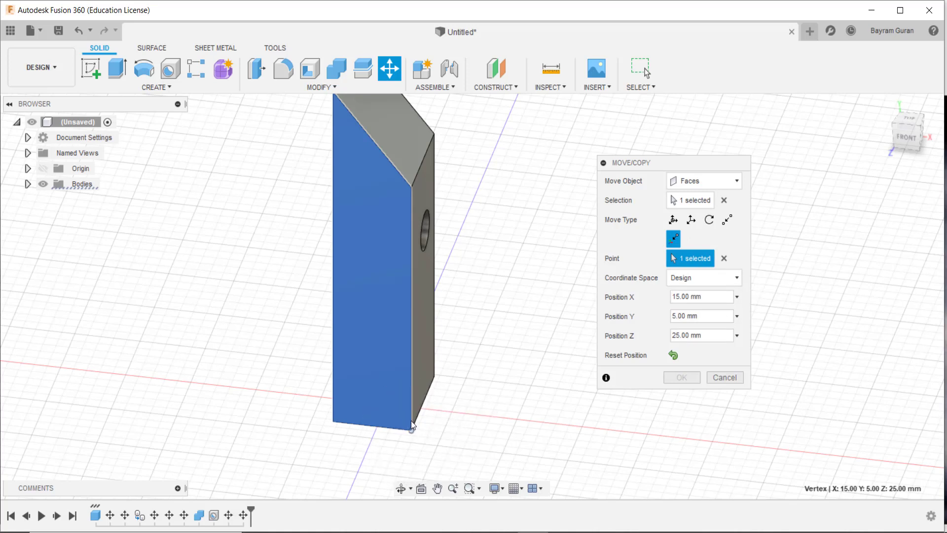
pyautogui.click(700, 296)
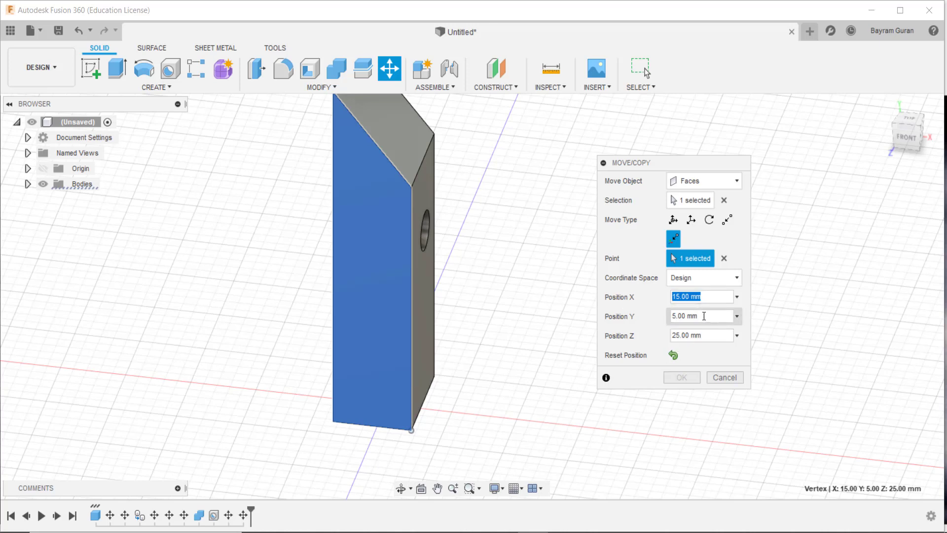
pyautogui.write('0')
pyautogui.moveTo(697, 315); pyautogui.dragTo(672, 335)
pyautogui.write('00')
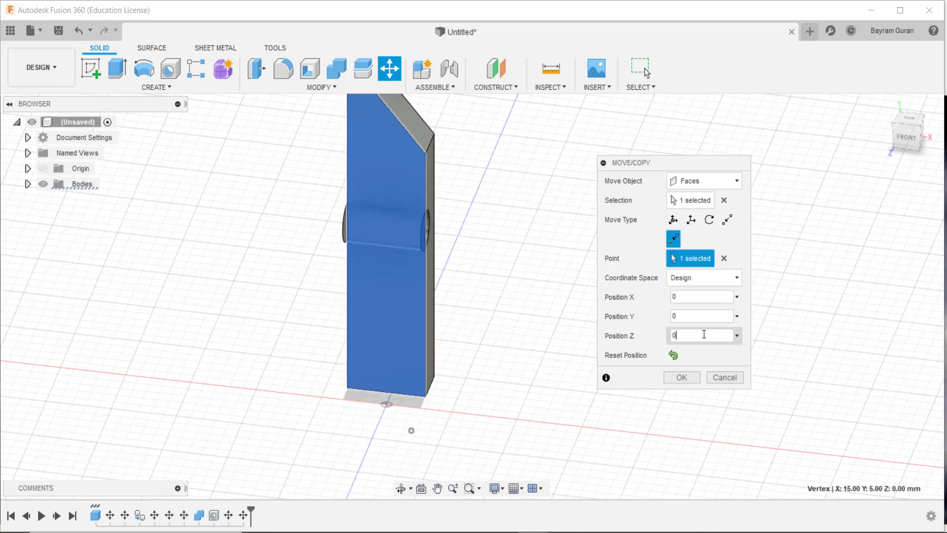
pyautogui.keyDown('shift'); pyautogui.moveTo(487, 362); pyautogui.dragTo(443, 385, button='middle'); pyautogui.keyUp('shift')
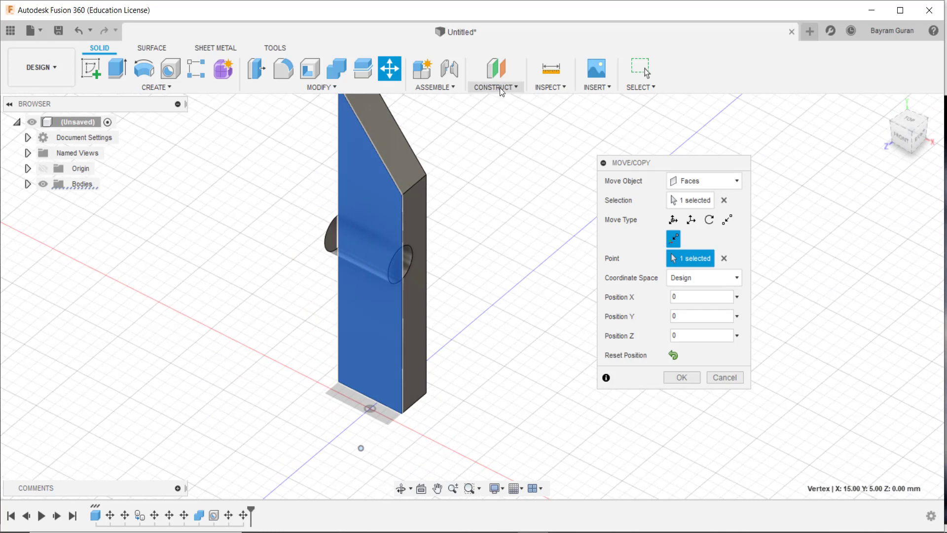
pyautogui.keyDown('shift'); pyautogui.moveTo(543, 316); pyautogui.dragTo(561, 303, button='middle'); pyautogui.keyUp('shift')
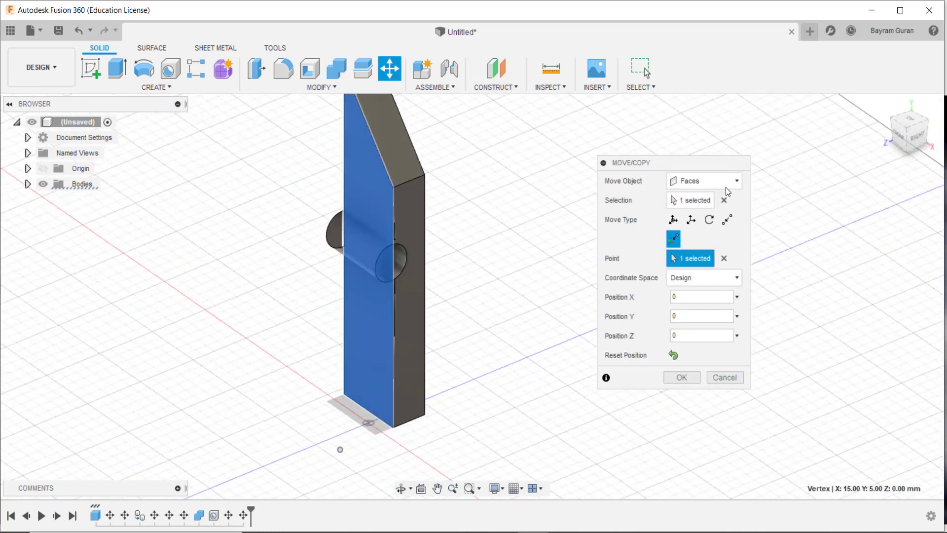
pyautogui.keyDown('shift'); pyautogui.moveTo(457, 334); pyautogui.dragTo(657, 374, button='middle'); pyautogui.keyUp('shift')
pyautogui.click(666, 377)
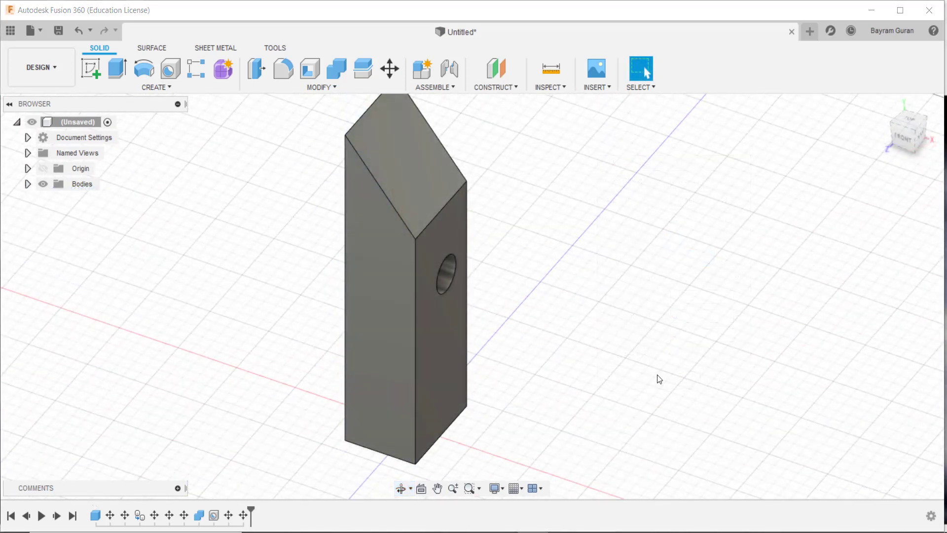
# - Show the Pattern submenu under the CREATE menu
pyautogui.click(165, 87)
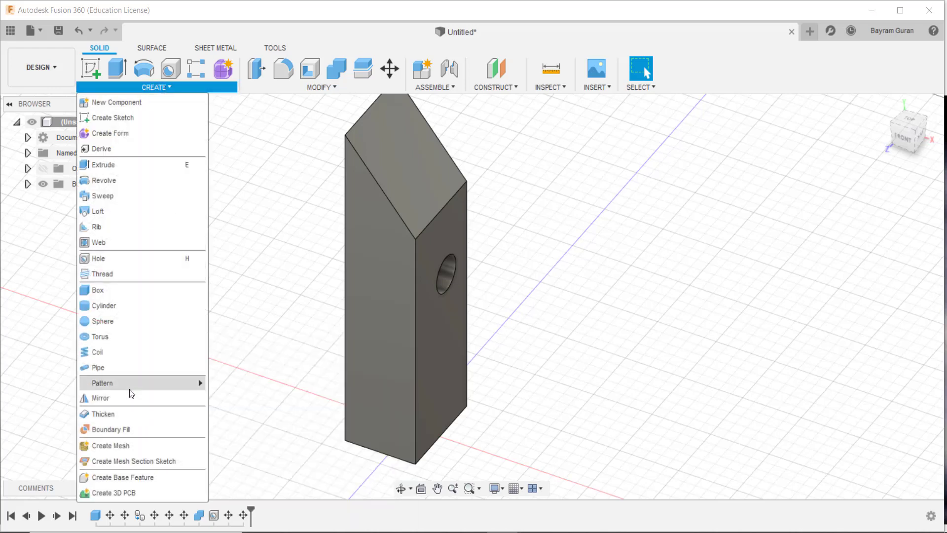
pyautogui.moveTo(129, 389)
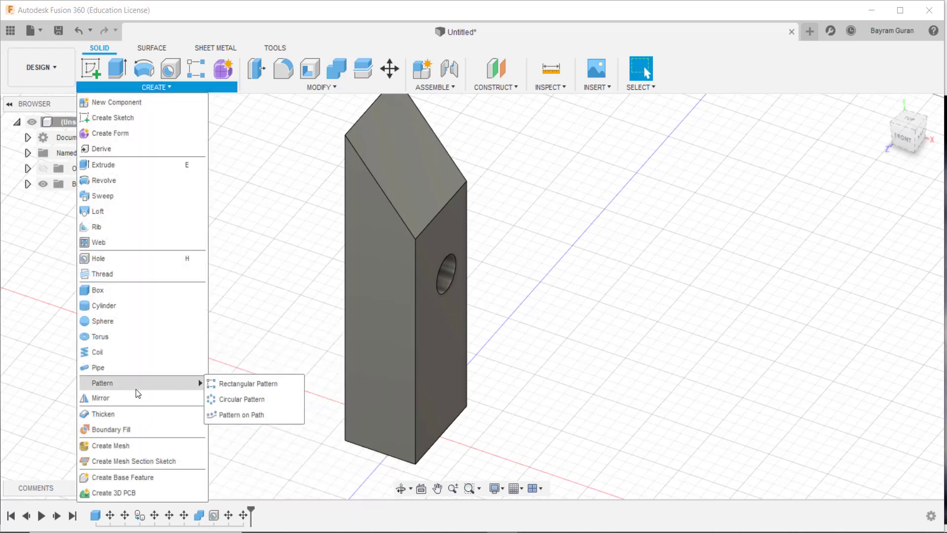